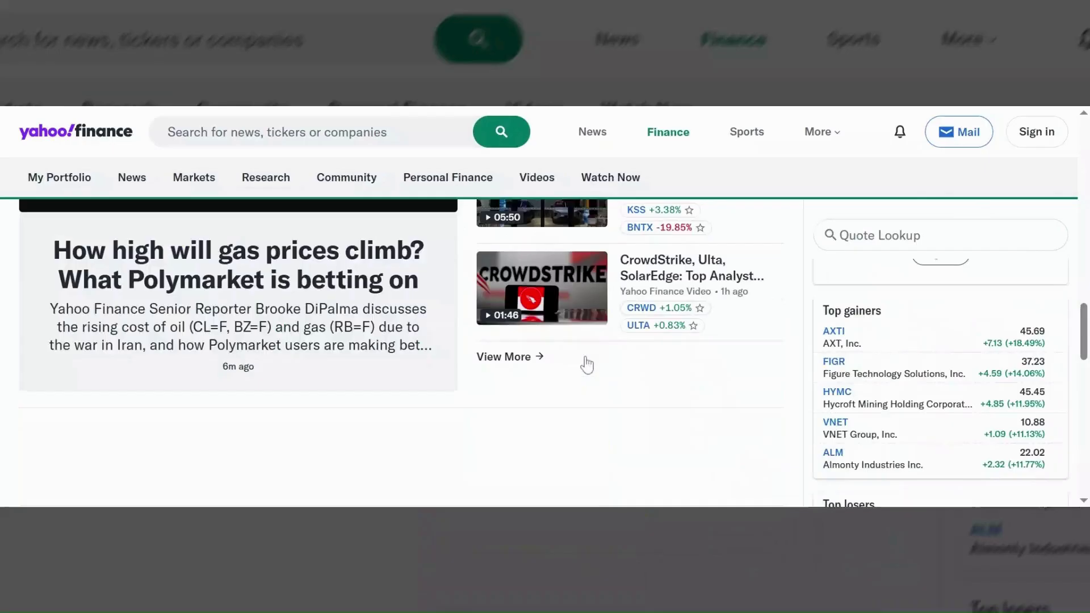
Step: Look over the video stories, More News section and market lists on the Yahoo Finance homepage
scroll(587, 366, up, 5)
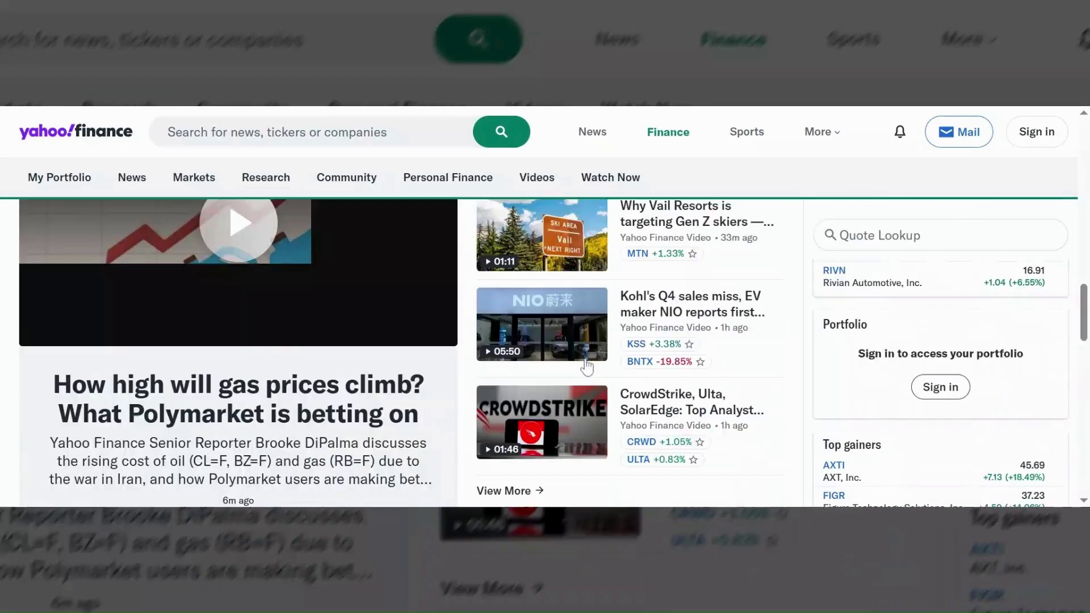
scroll(587, 366, down, 7)
key(ctrl+minus)
key(ctrl+minus)
key(ctrl+minus)
key(ctrl+minus)
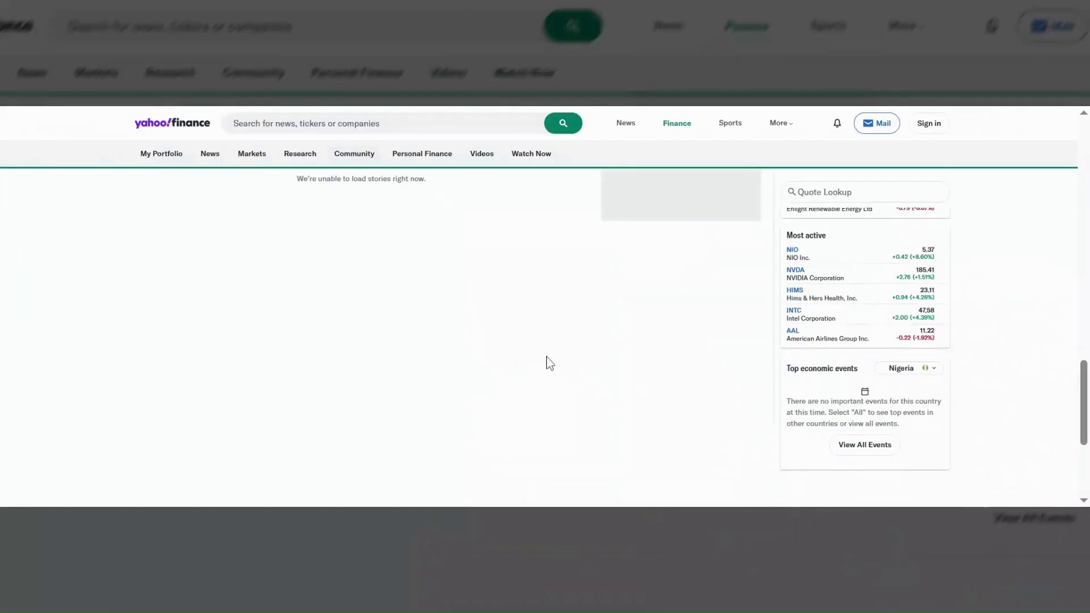
scroll(297, 244, up, 3)
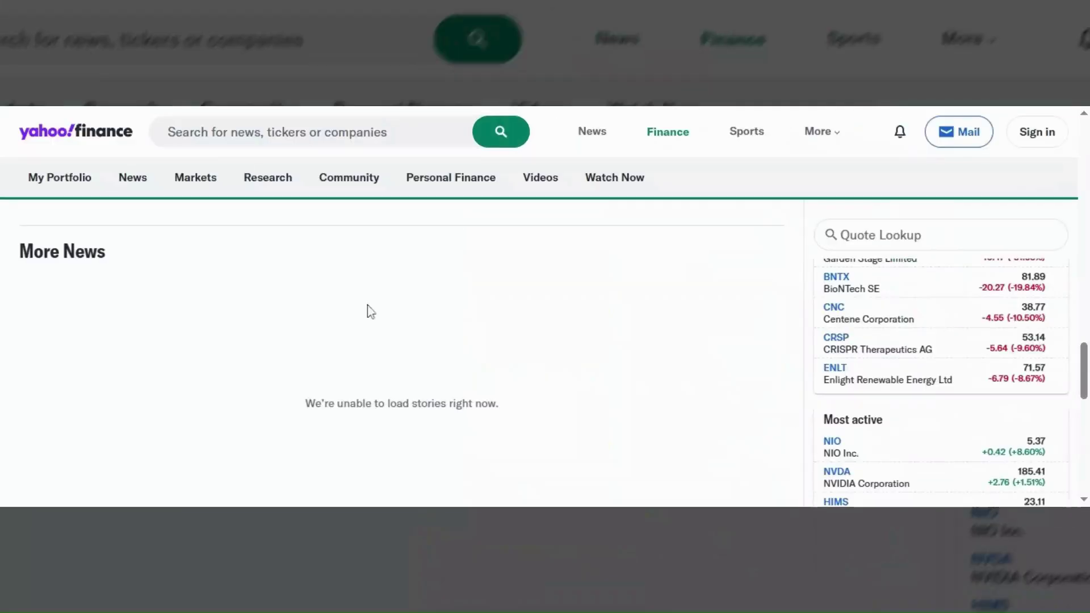
key(ctrl+plus)
key(ctrl+plus)
key(ctrl+plus)
key(ctrl+plus)
scroll(523, 356, up, 5)
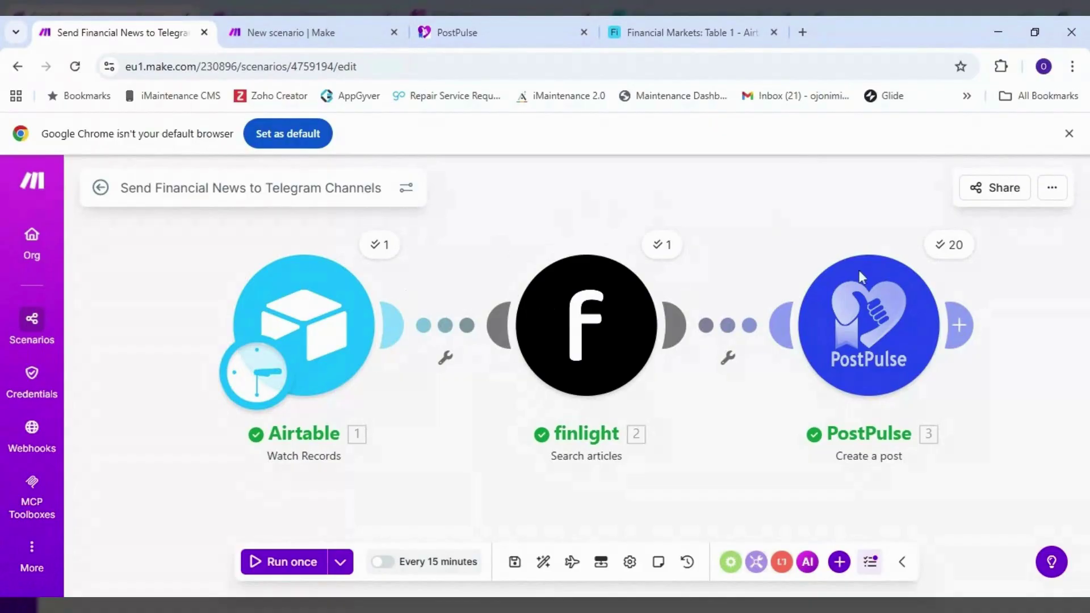
Step: Look through the scheduled Telegram posts on the PostPulse dashboard and return to the Send Financial News to Telegram Channels scenario in Make
click(516, 32)
scroll(656, 398, down, 3)
scroll(657, 407, down, 4)
scroll(657, 406, up, 7)
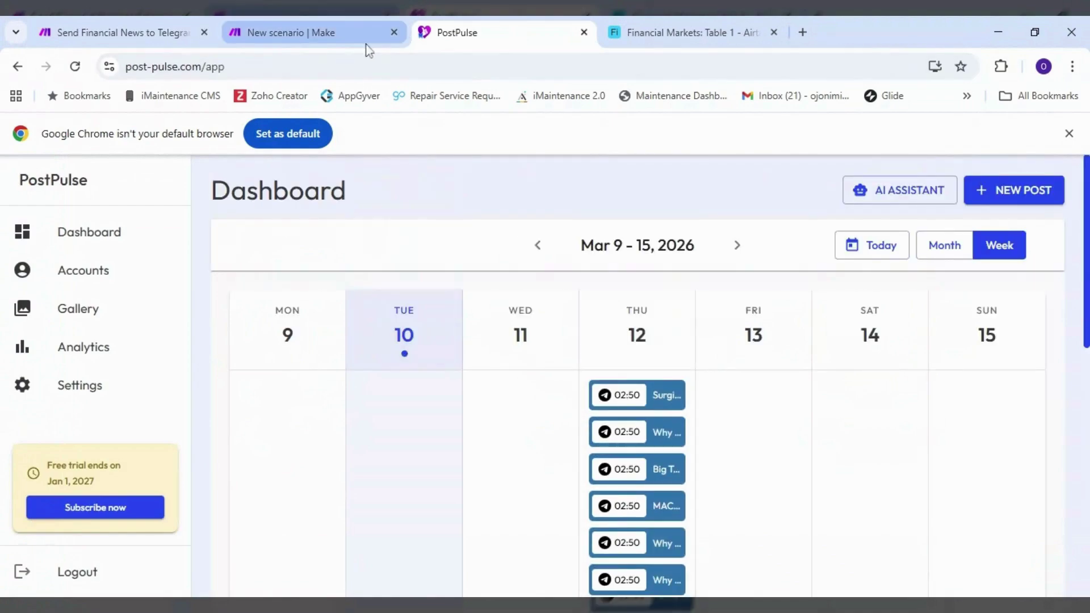
click(158, 31)
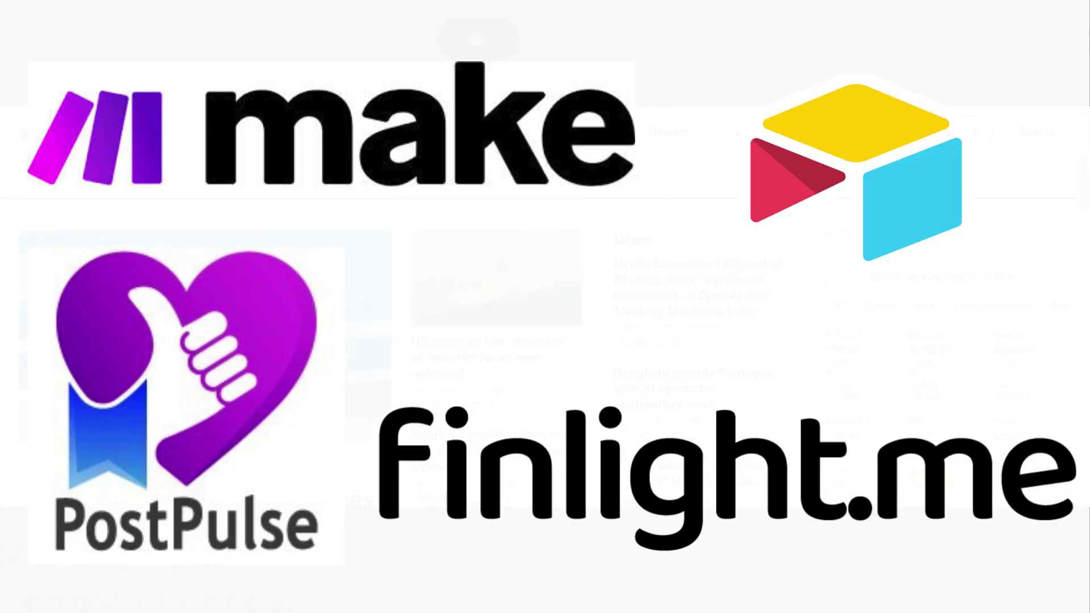
scroll(545, 341, down, 3)
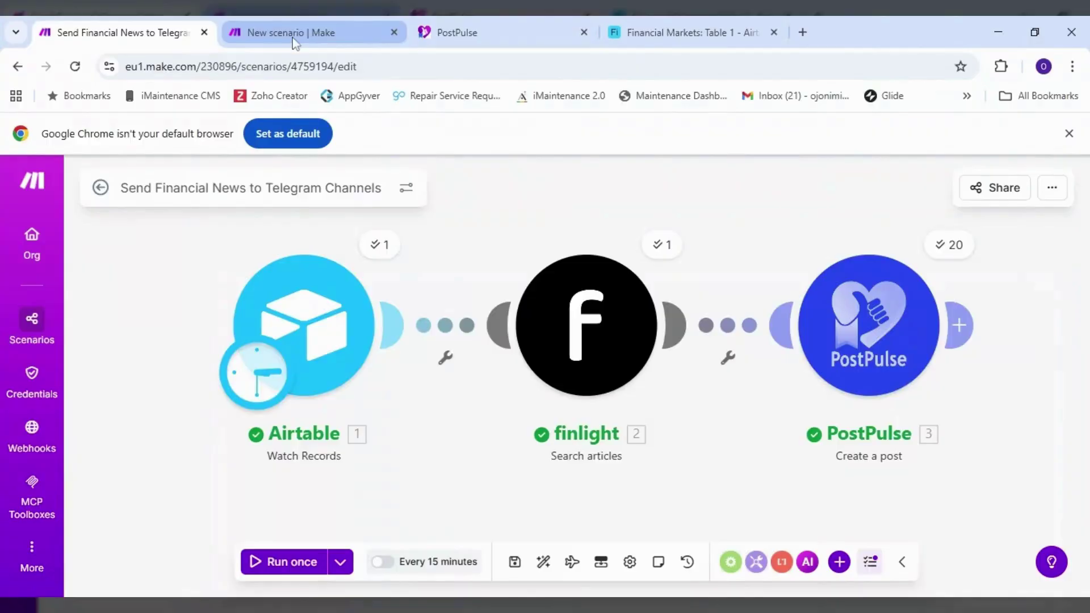
Step: Add an Airtable Watch Records trigger as the first module of the new Make scenario
click(293, 35)
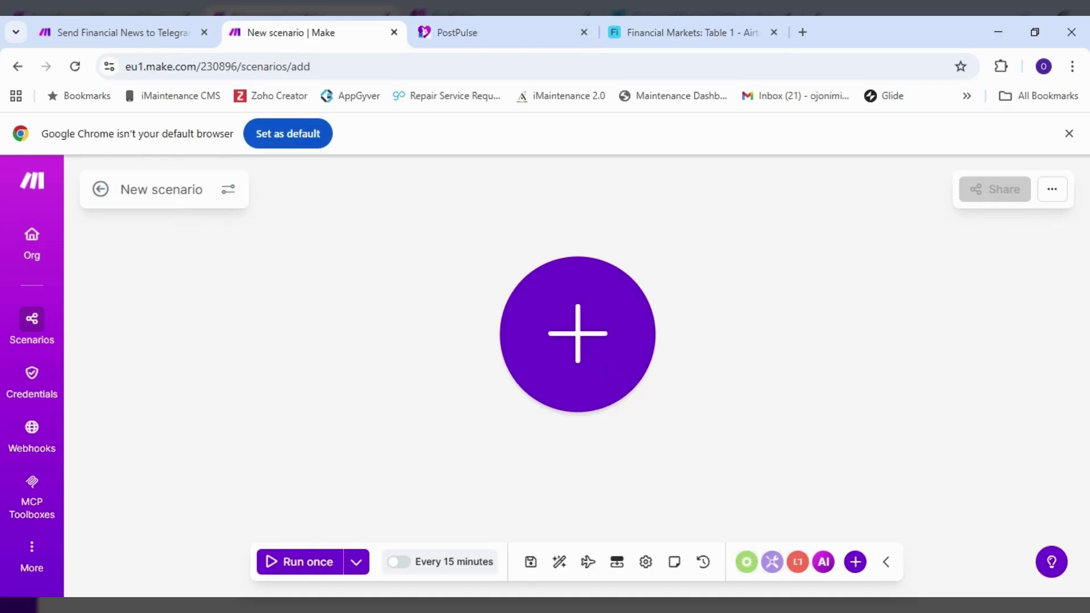
click(578, 333)
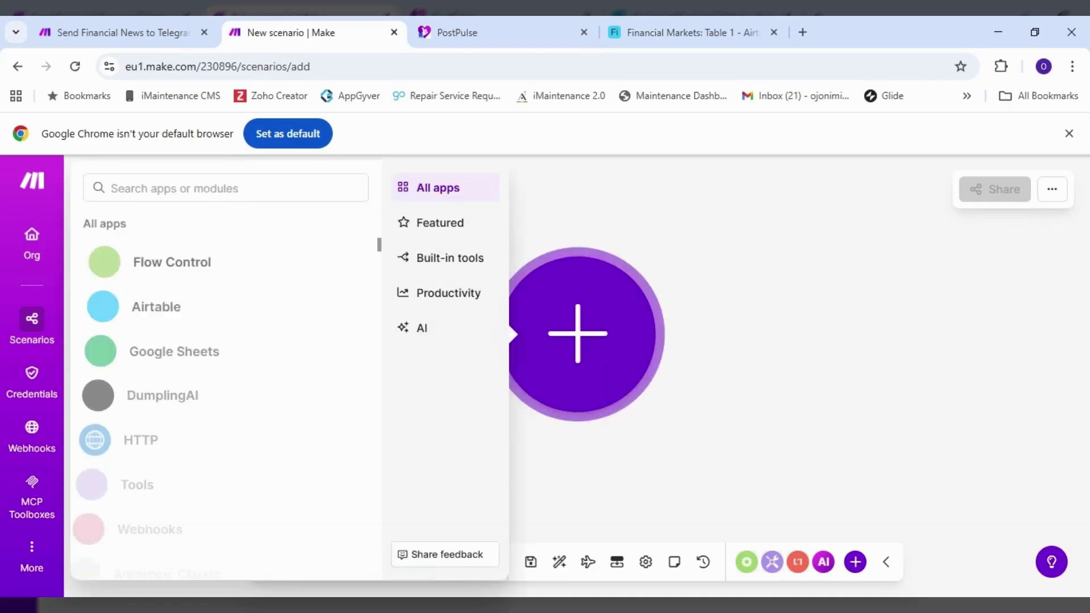
click(166, 311)
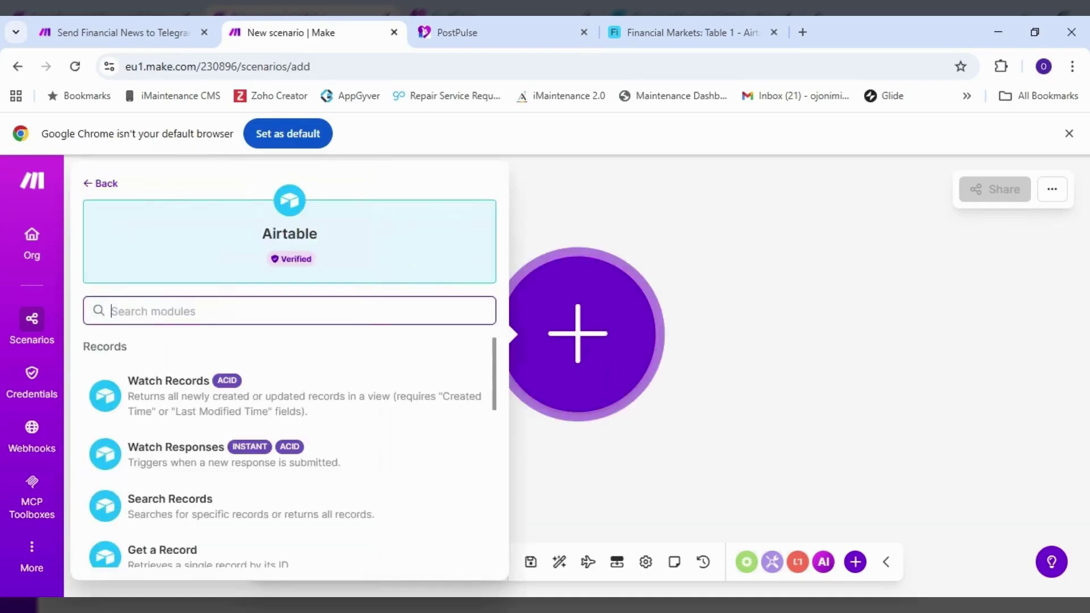
click(213, 396)
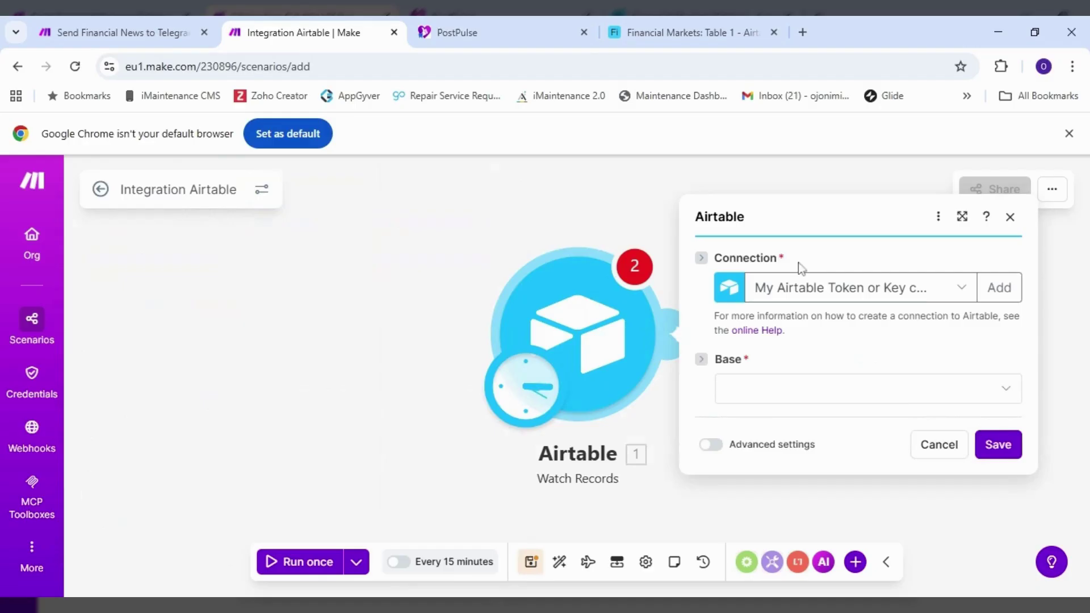
Step: Point the Airtable trigger to the Financial Markets base and its Table 1
click(893, 392)
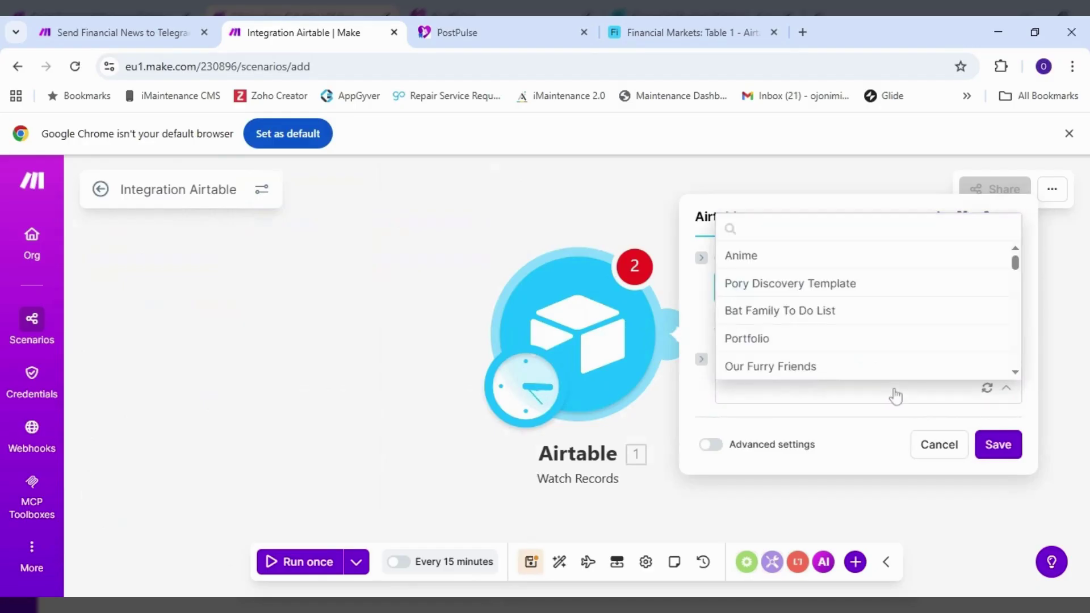
drag(1014, 262, 1015, 360)
click(864, 375)
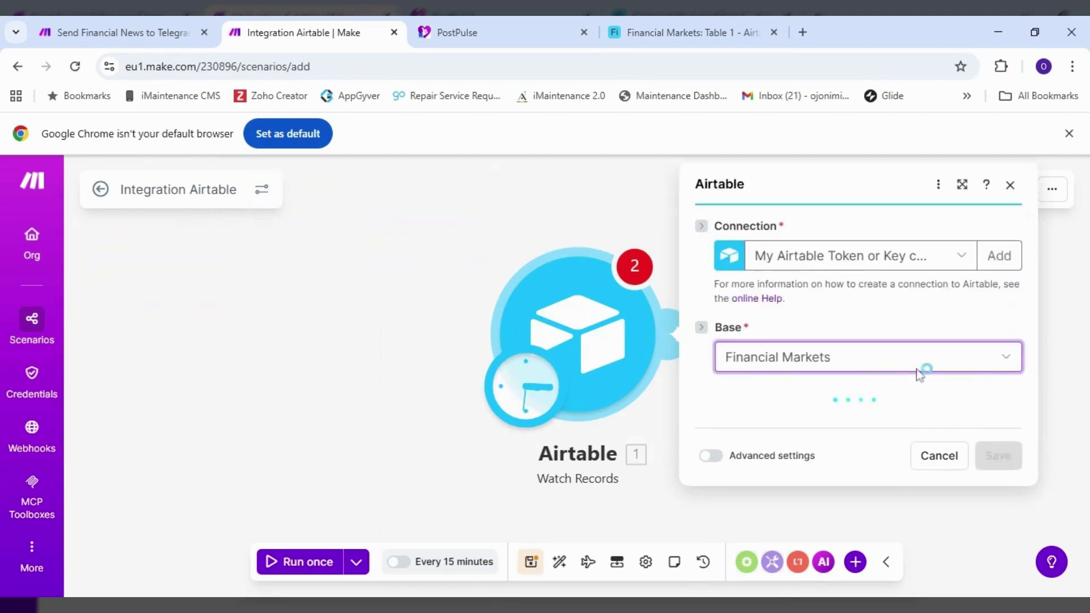
click(927, 420)
click(829, 422)
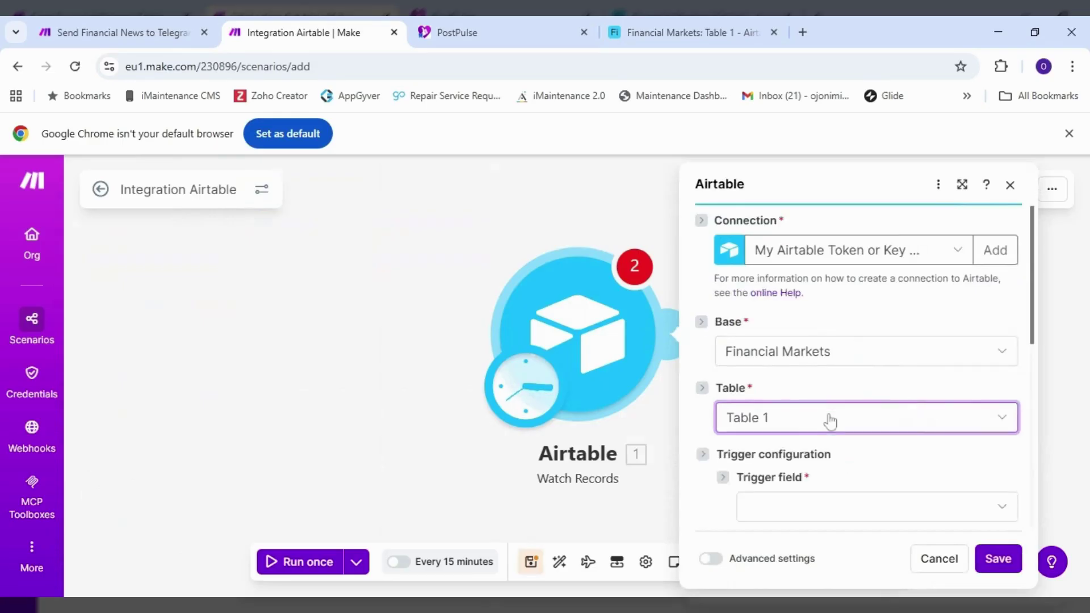
Step: Choose the Airtable trigger field, set the label field to Query, and save the module along with its starting point
scroll(828, 421, down, 3)
click(817, 367)
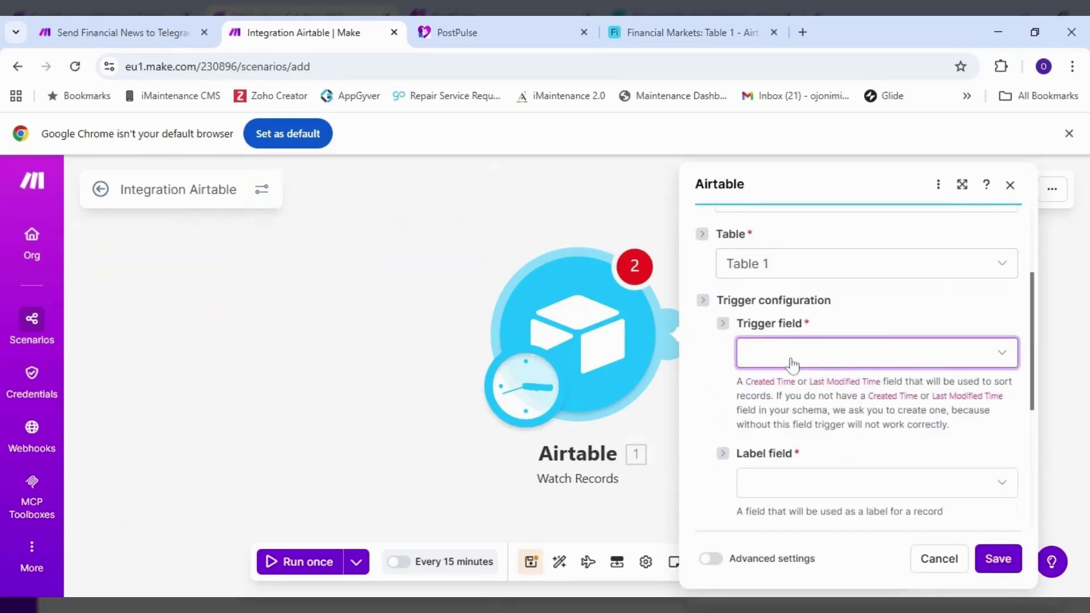
click(889, 356)
click(818, 385)
scroll(818, 385, down, 3)
click(815, 338)
click(806, 355)
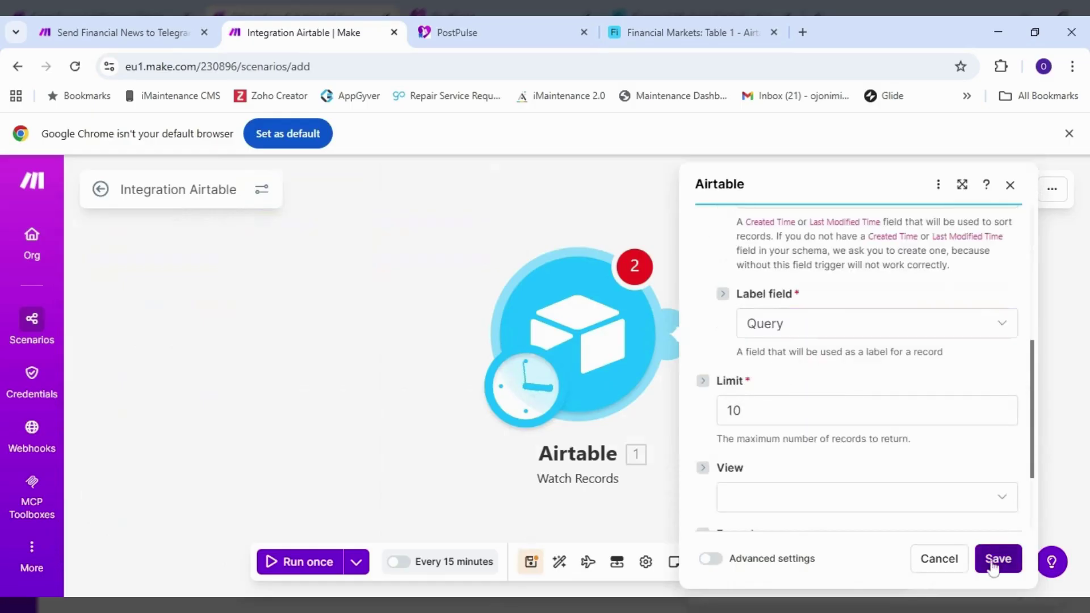
click(997, 559)
click(688, 405)
click(962, 482)
Step: Switch to the Financial Markets base in Airtable and add a record with the query Oil Shares to Table 1
click(690, 32)
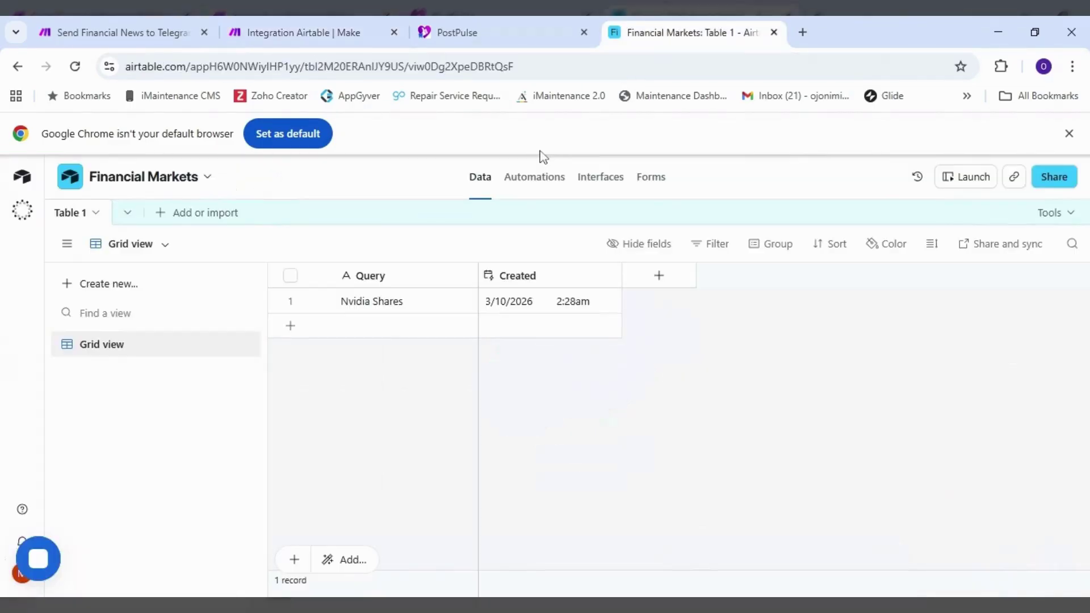
click(377, 326)
text(Oil Shares)
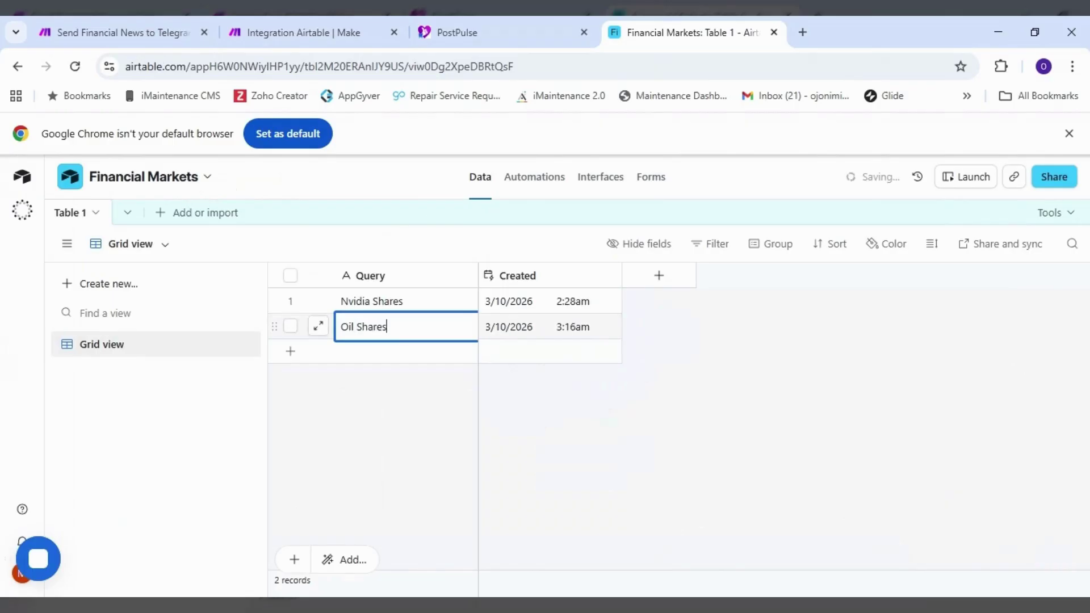
click(542, 397)
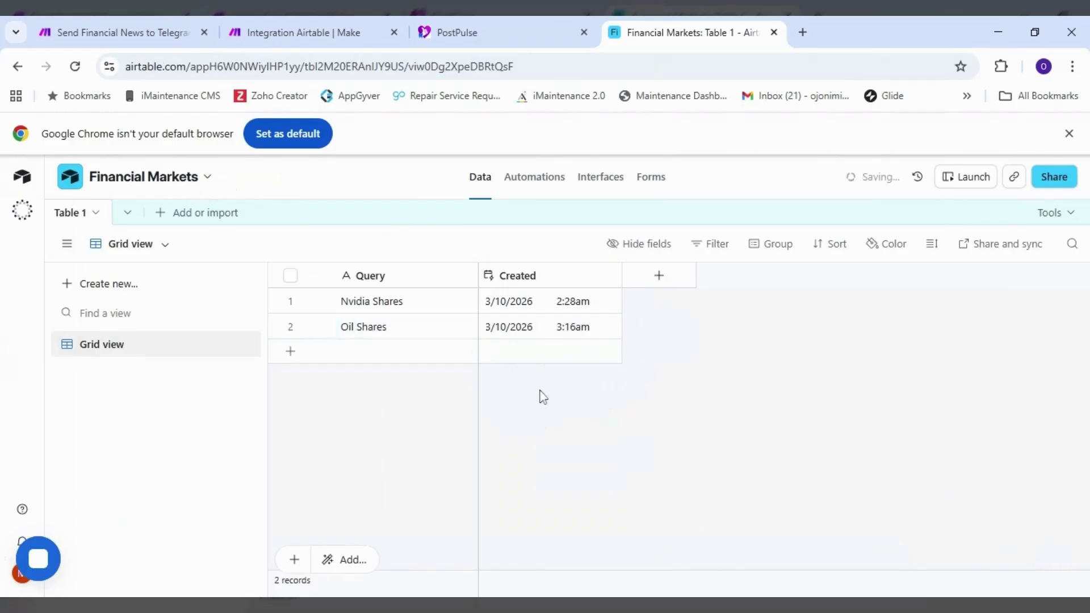
Step: Return to the Integration Airtable scenario in Make and run it once to fetch the new Airtable record
click(281, 32)
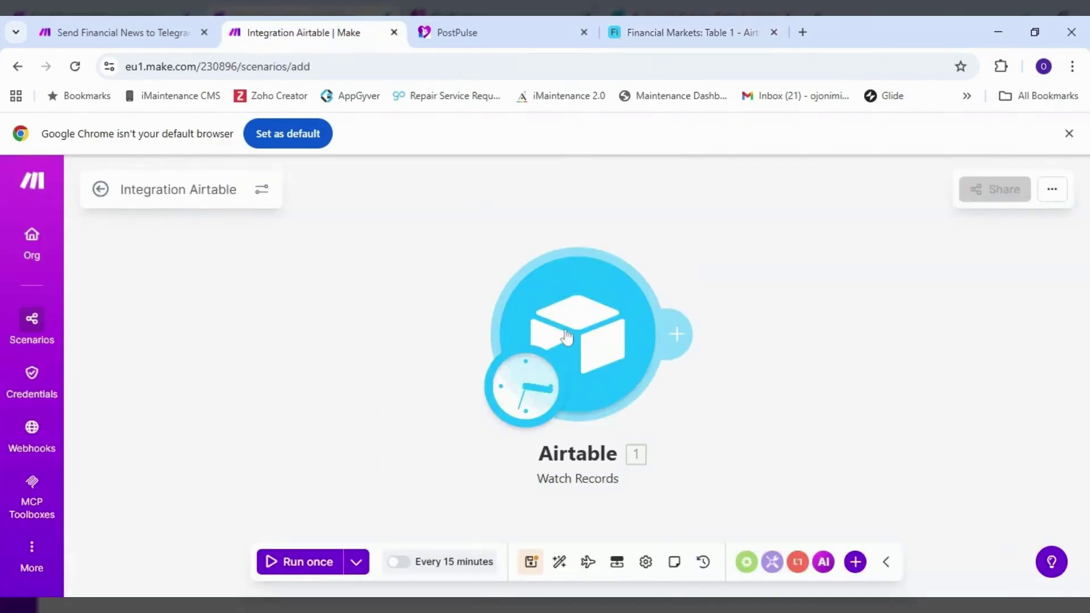
right_click(568, 338)
click(369, 448)
click(294, 562)
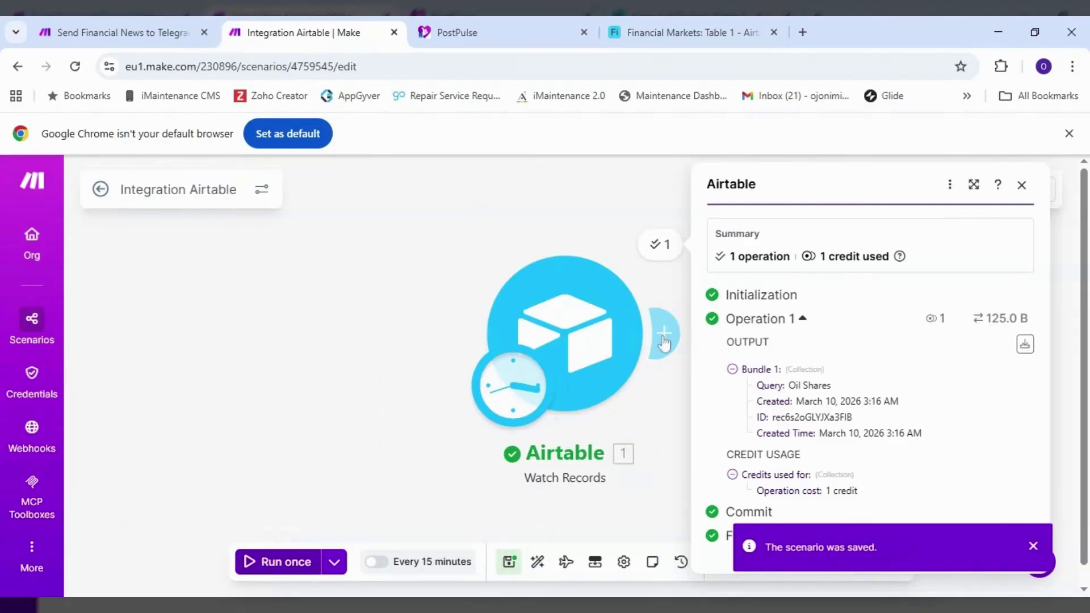
Step: Add a finlight Search articles module after the Airtable trigger
click(684, 330)
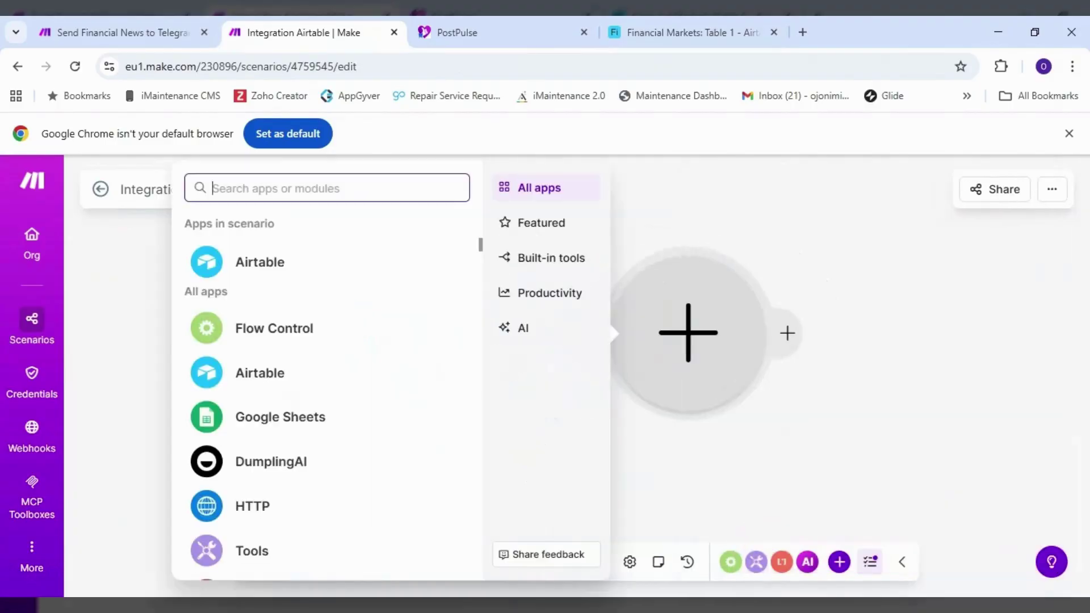
text(finl)
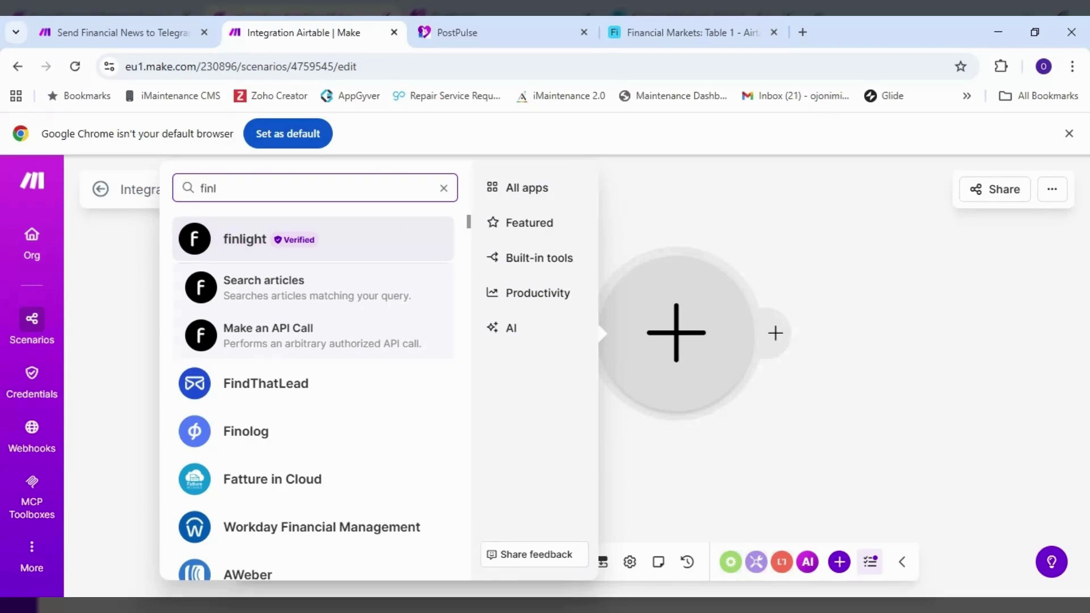
click(244, 239)
click(287, 461)
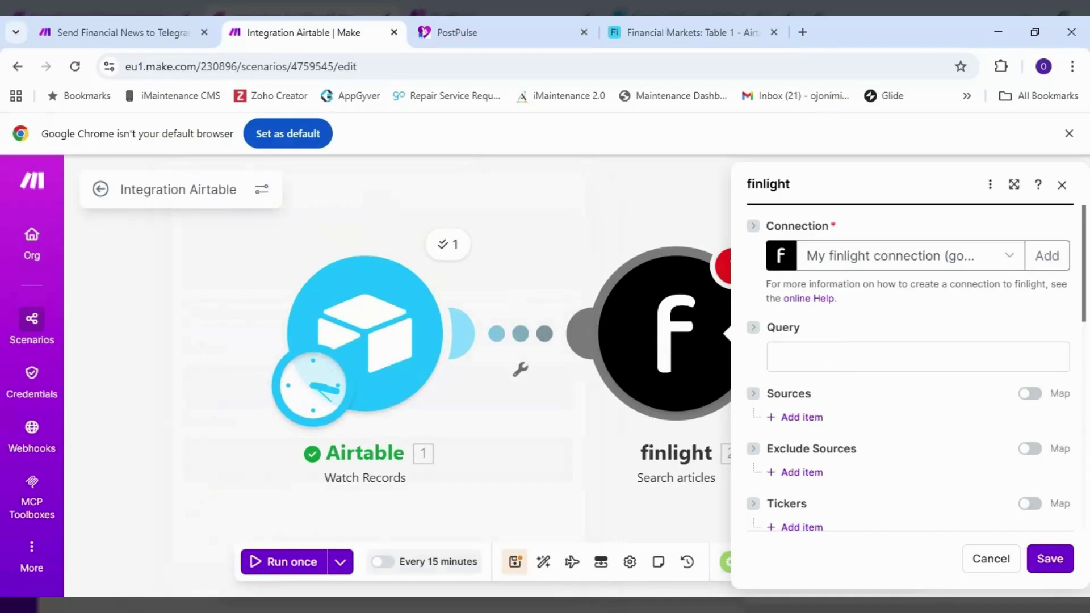
Step: Map the Airtable Query value into the finlight query and add the sources abcnews.go.com and yahoofinance.com
click(918, 356)
click(505, 427)
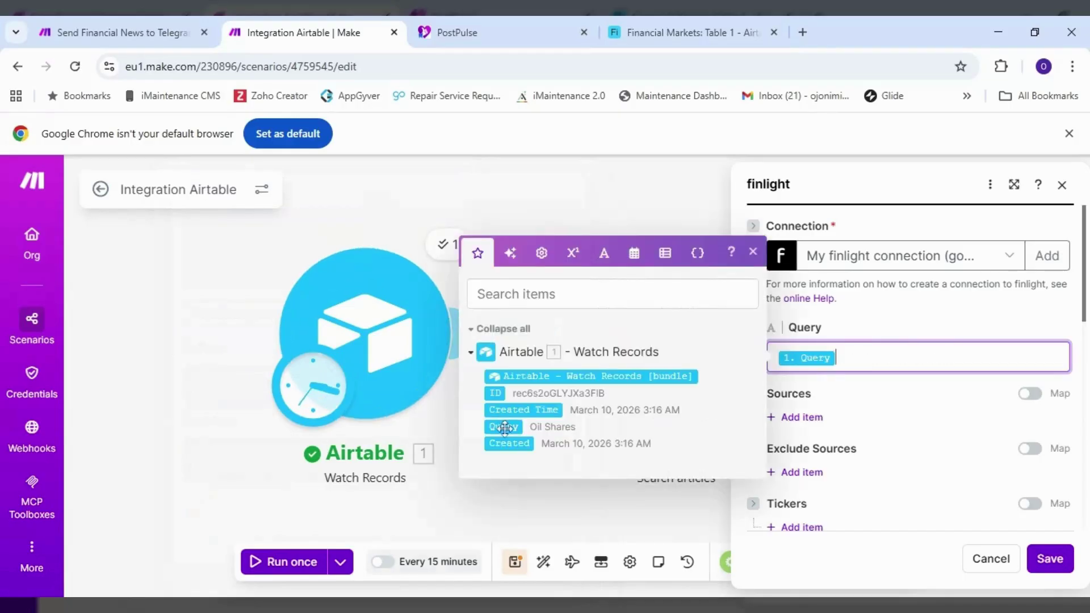
click(861, 406)
click(800, 419)
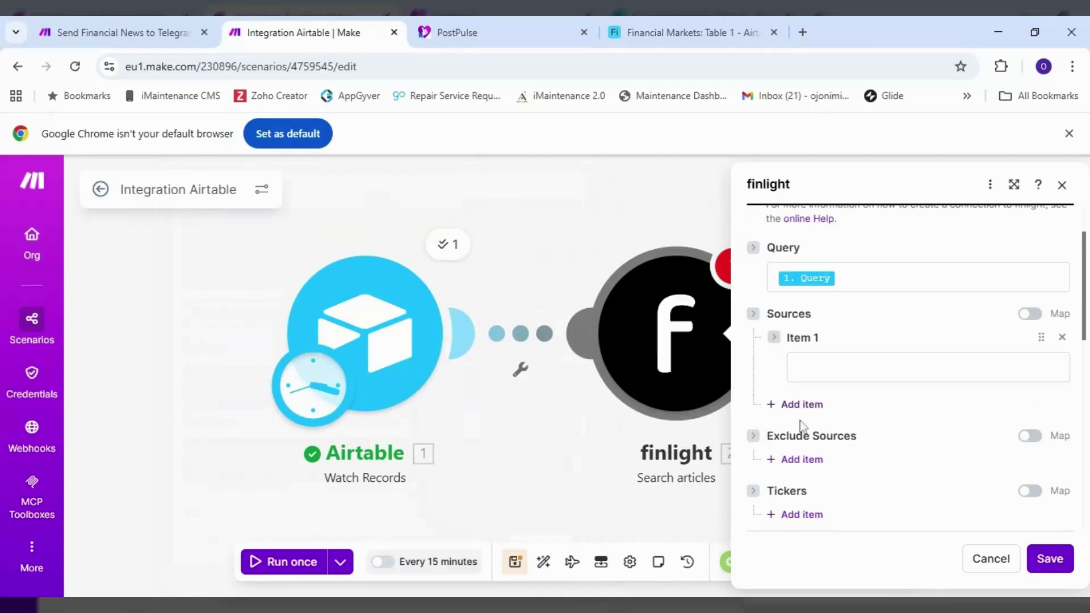
click(829, 367)
text(abcnews.go.com)
click(804, 405)
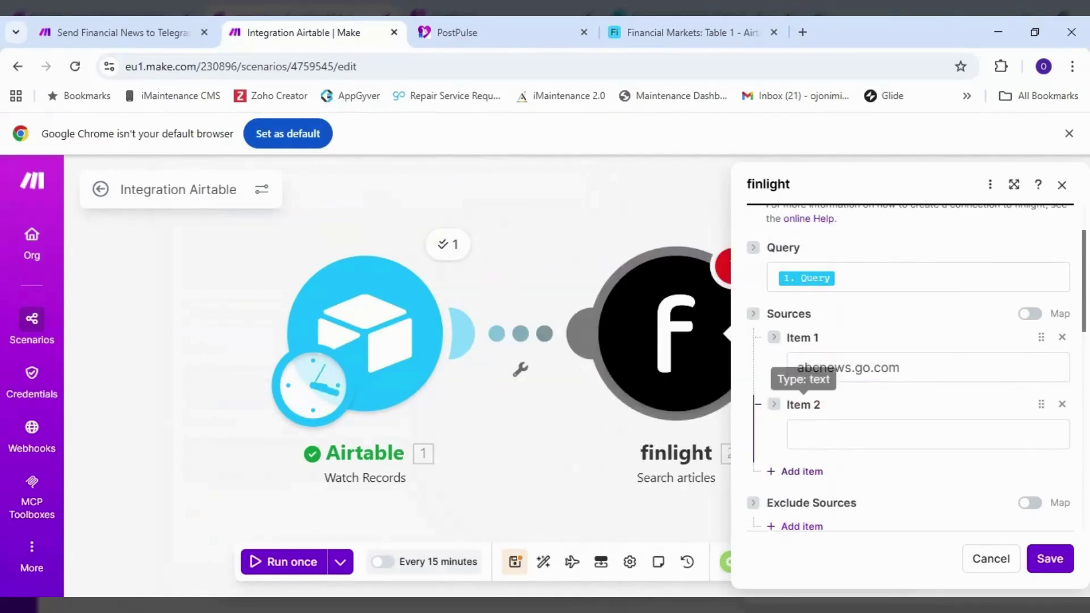
click(828, 434)
text(yahoofinance.com)
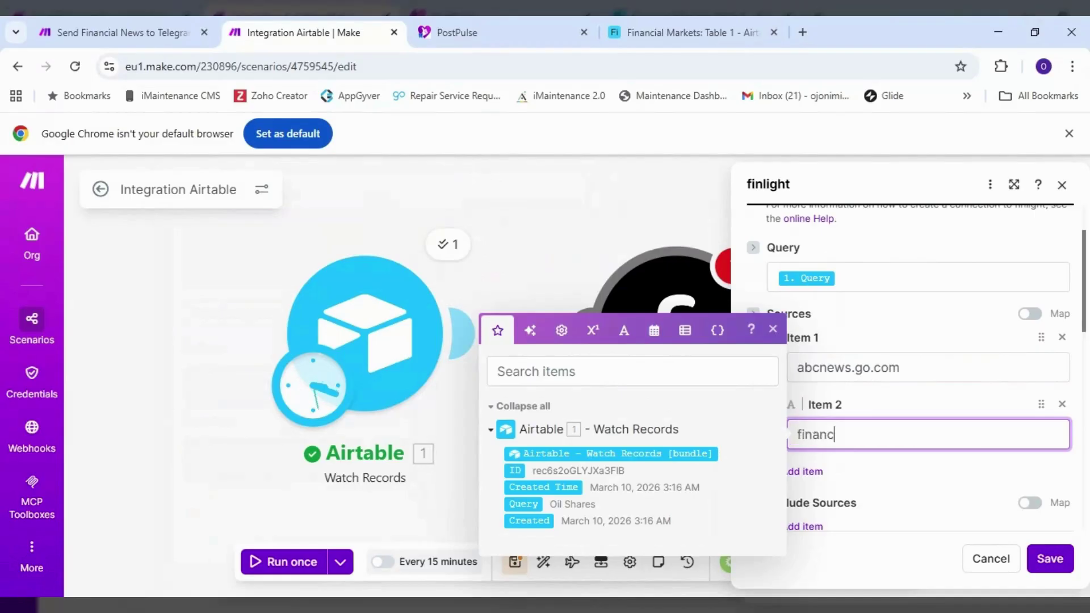
click(900, 480)
Step: Set finlight's Include Content and Include Entities to Yes and the language to en, and save the module
scroll(908, 369, down, 10)
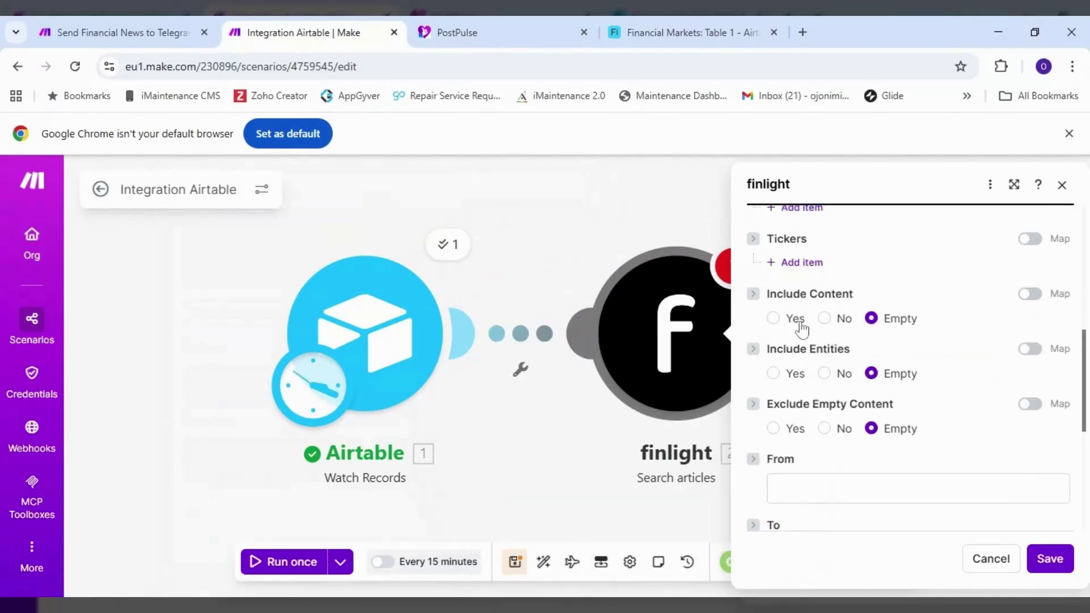
click(909, 385)
text(en)
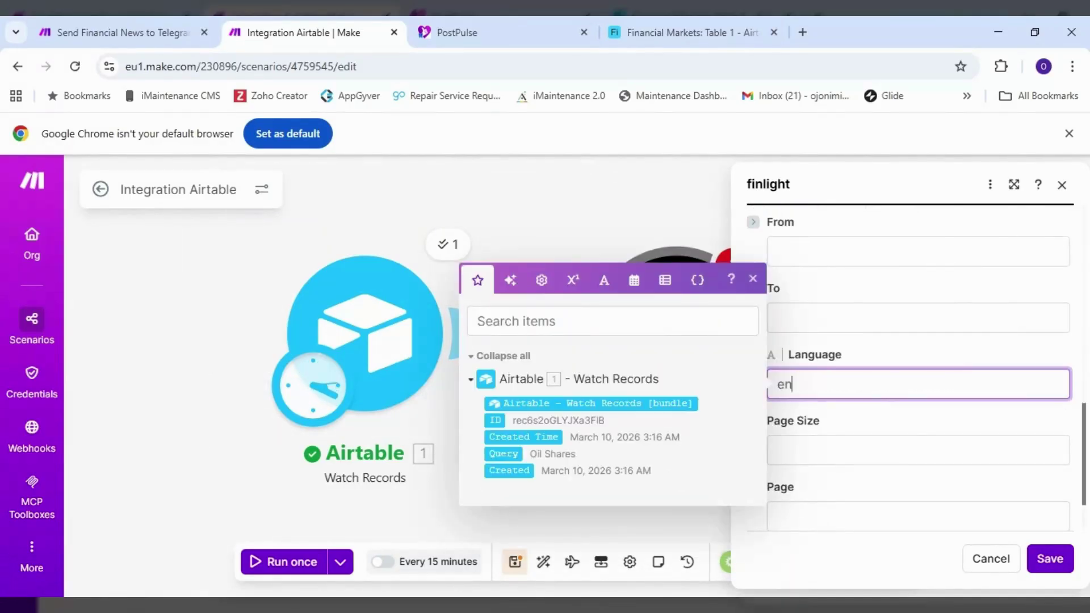
click(1049, 559)
Step: Run the scenario with existing data from an earlier run and inspect the finlight operation's input and output
click(340, 562)
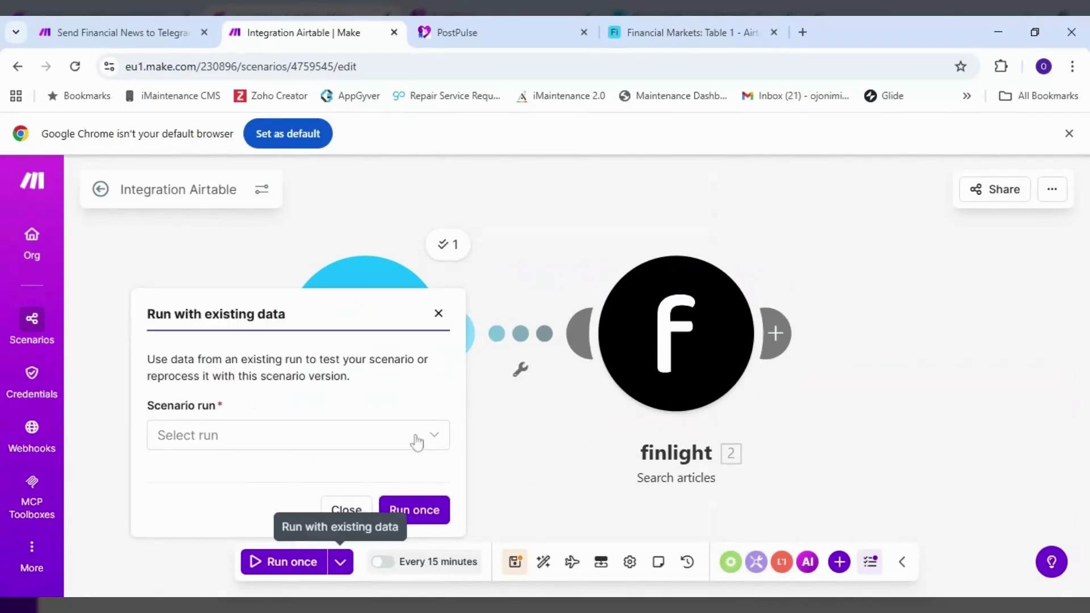
click(415, 437)
click(417, 510)
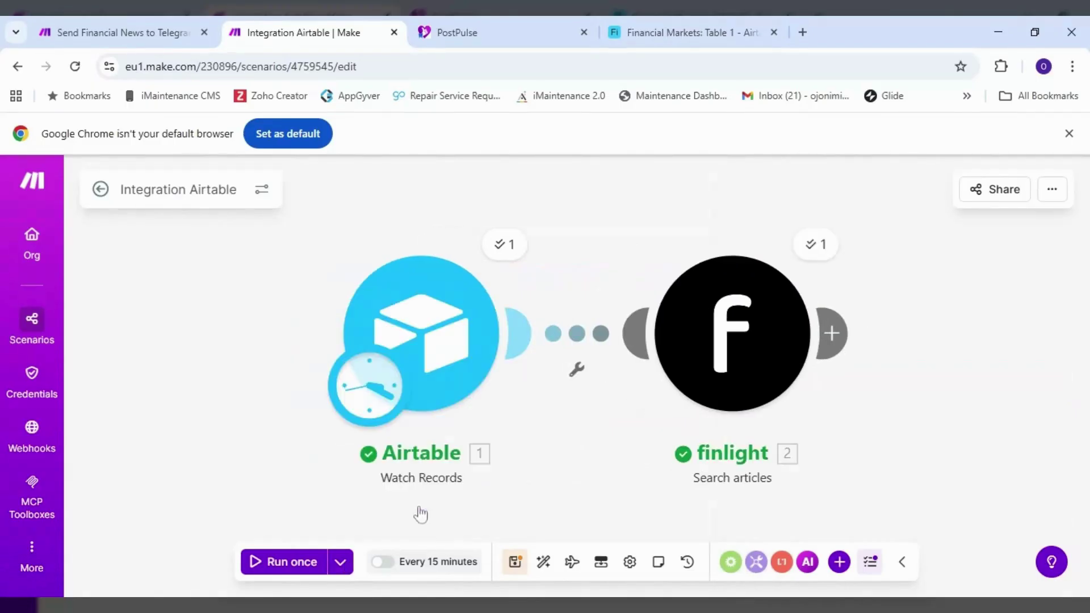
click(816, 245)
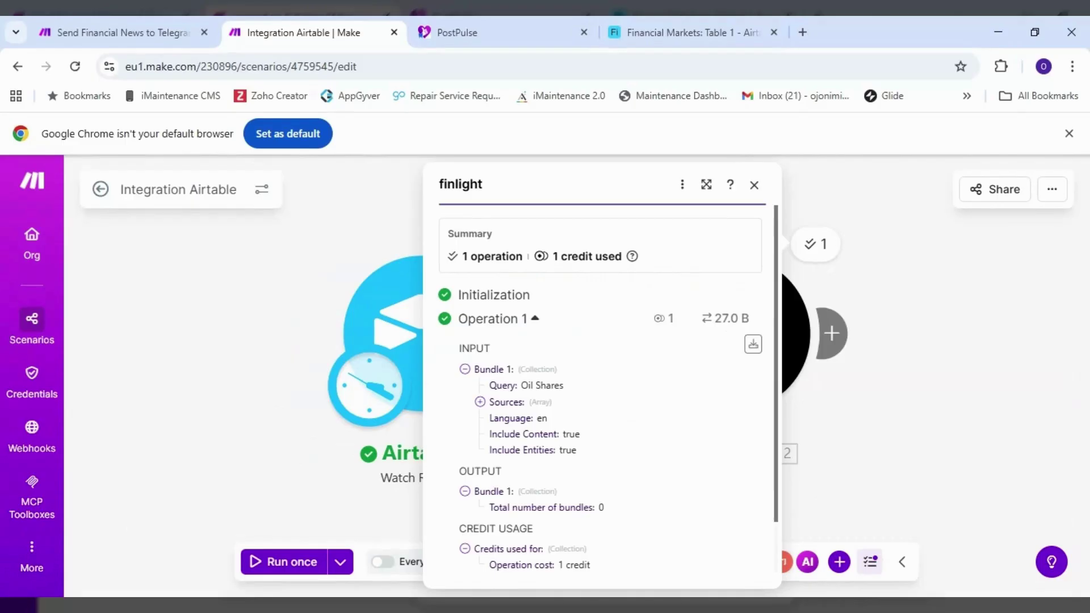
scroll(754, 219, down, 1)
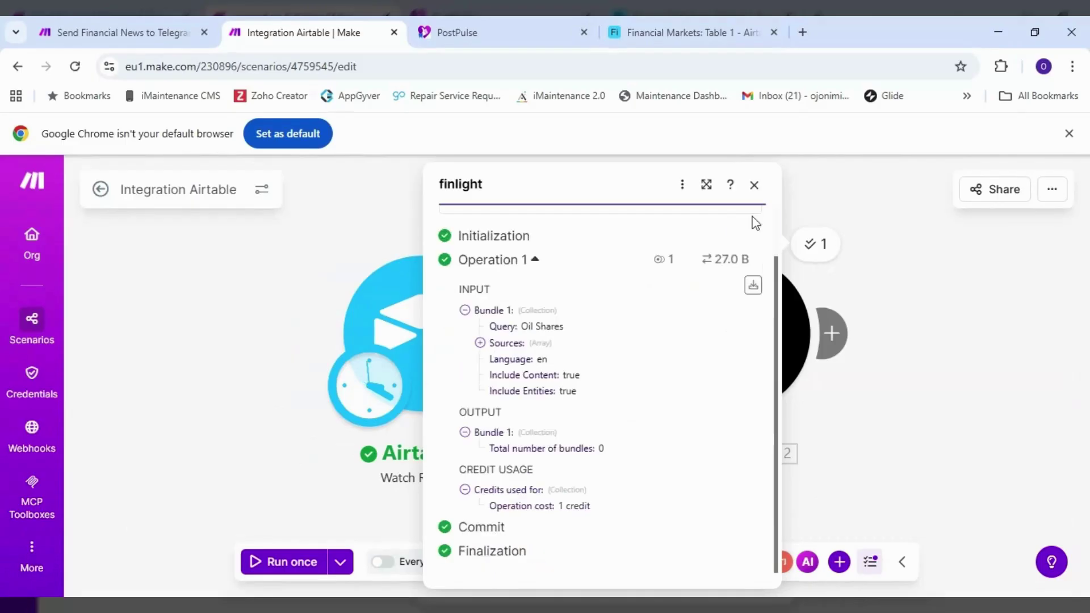
click(754, 186)
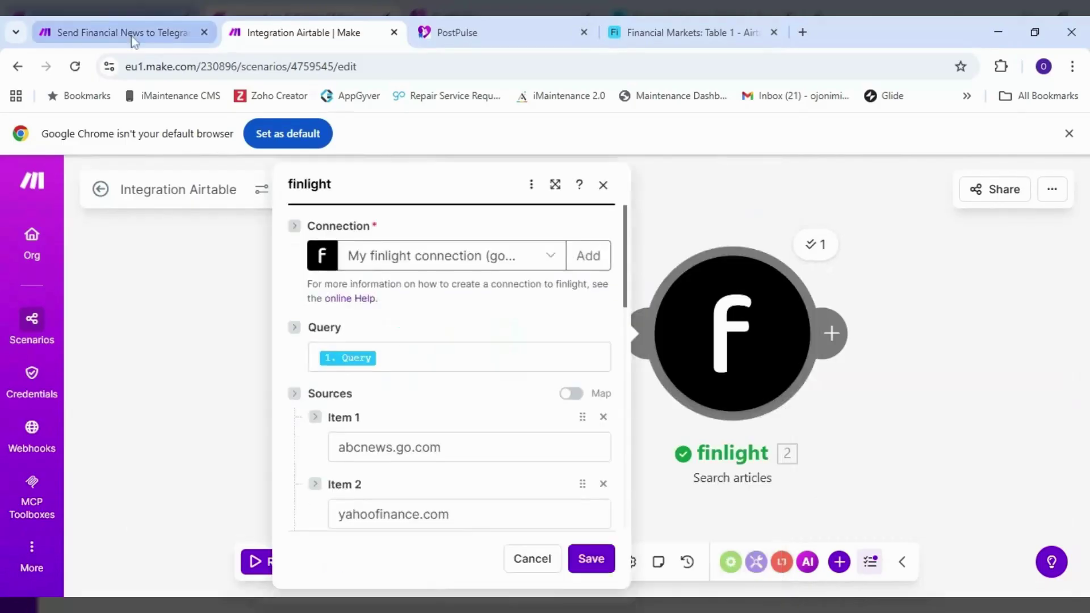
Step: Replace finlight's two sources with finance.yahoo.com and seekingaplha.com, and save the module
click(122, 32)
click(301, 34)
click(452, 511)
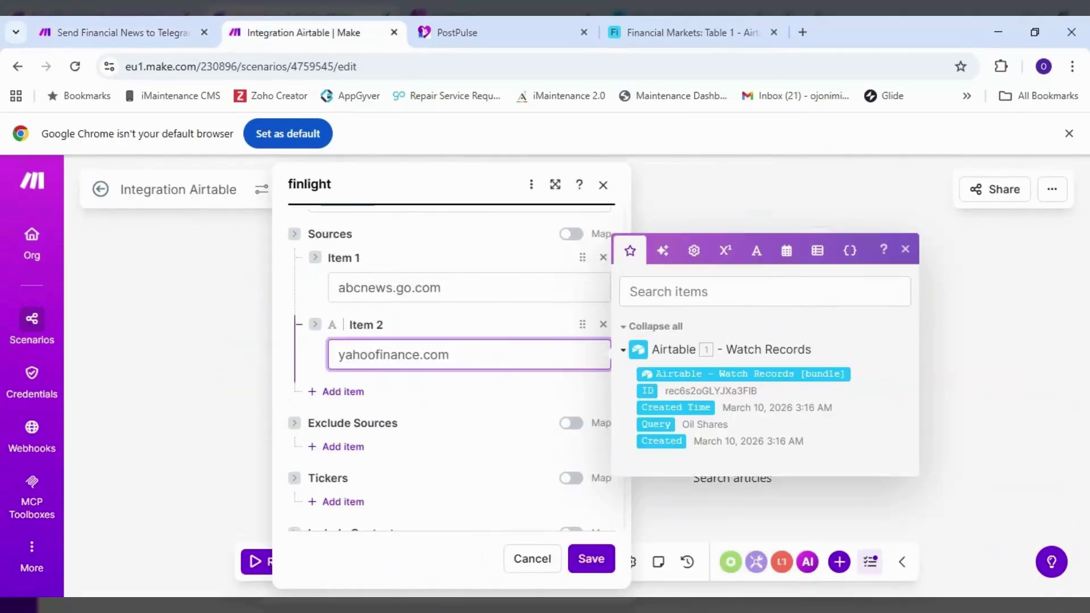
triple_click(454, 288)
text(finance.yahoo.com)
key(ctrl+shift+Tab)
scroll(829, 409, down, 4)
click(332, 35)
text(seekingaplha.com)
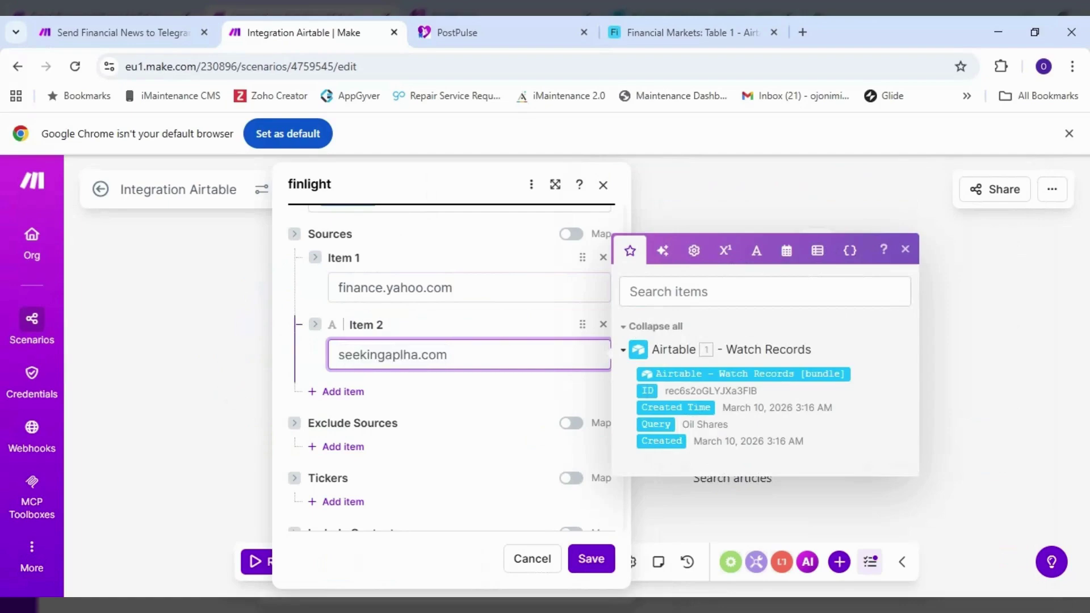
click(591, 559)
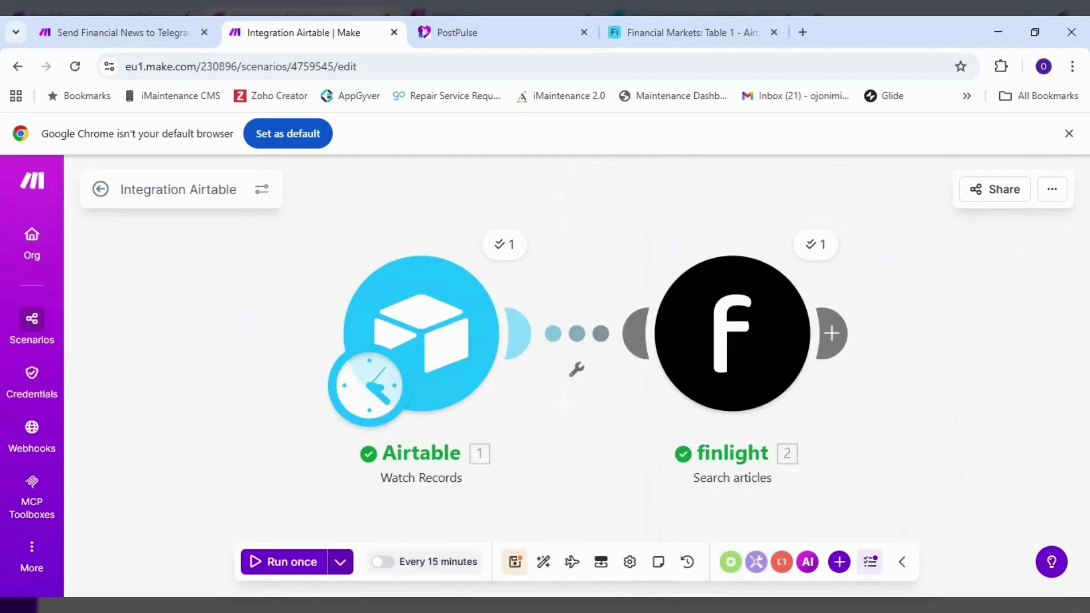
Step: Rerun the scenario with existing data from the 3/10/2026 3:16:42 AM run
click(340, 561)
click(295, 517)
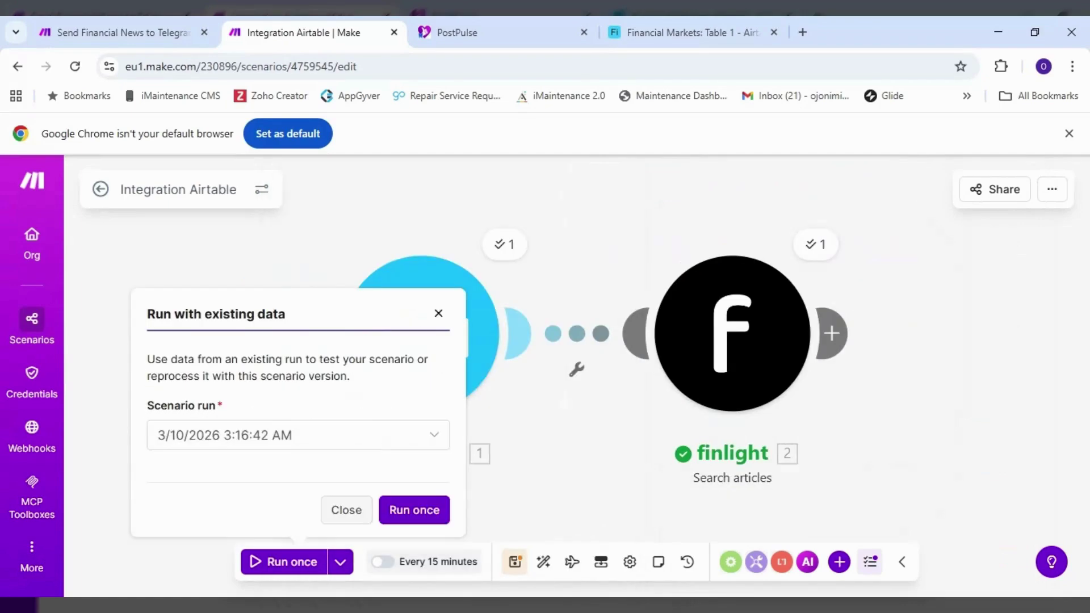
click(403, 515)
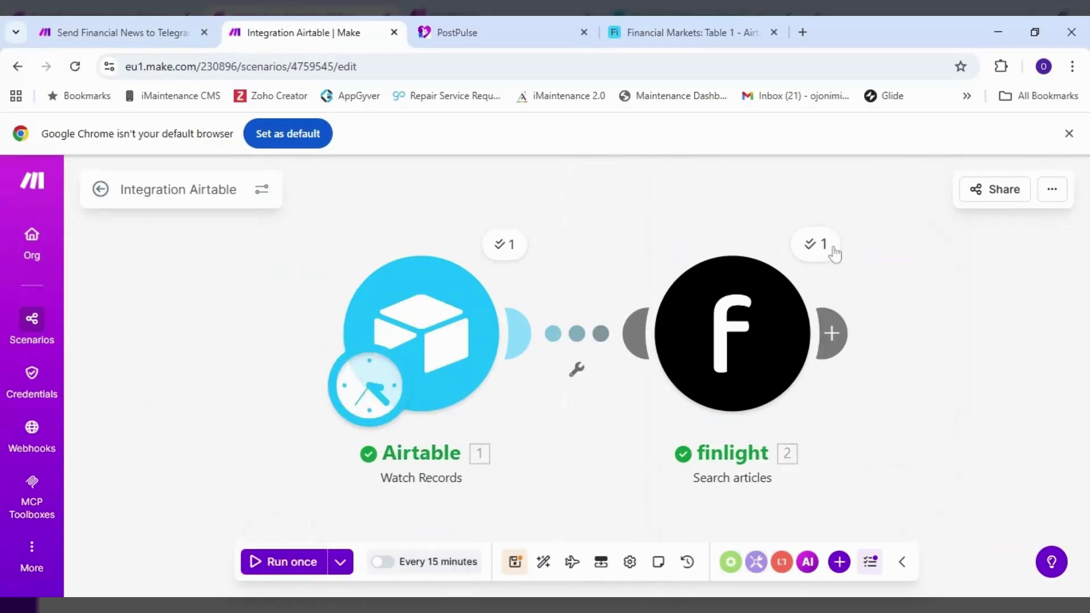
Step: Inspect the article bundles in finlight's operation output, checking their link, source, title and summary, and close the results
click(831, 252)
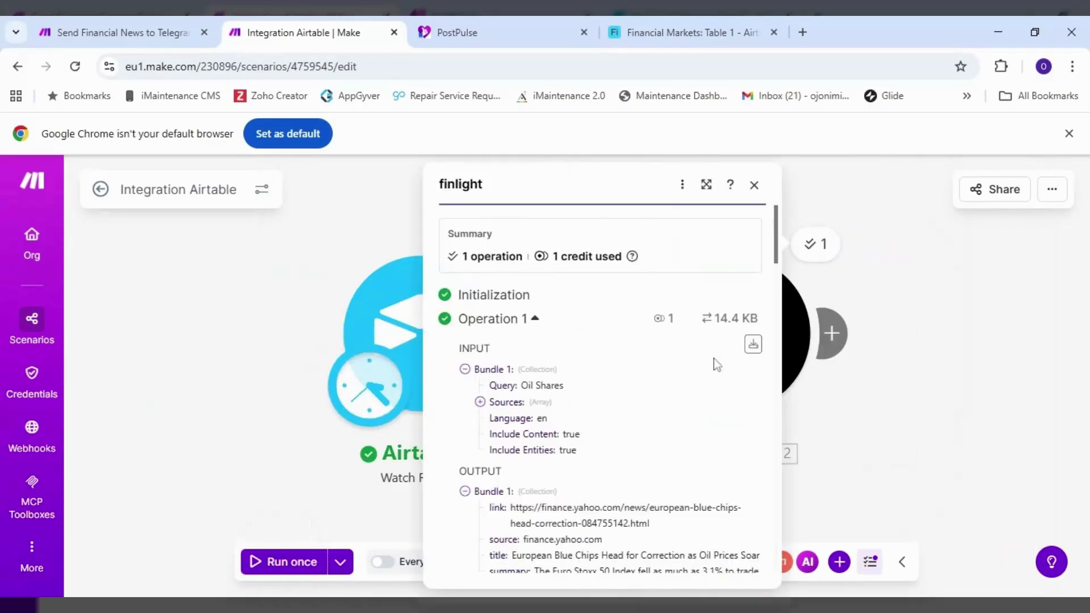
scroll(712, 363, down, 5)
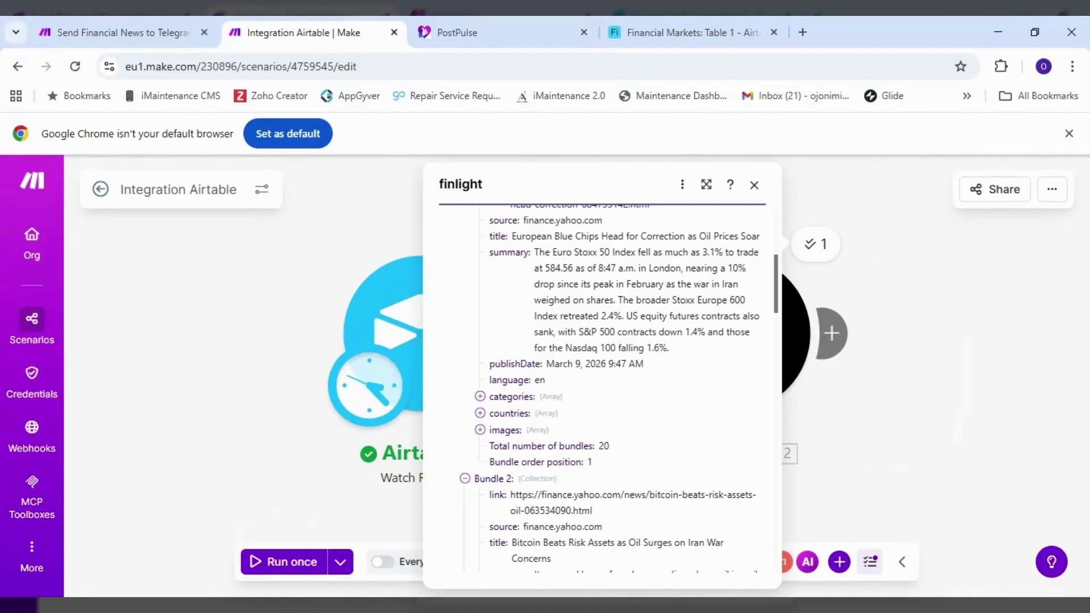
scroll(712, 357, down, 4)
scroll(712, 357, up, 1)
scroll(713, 357, down, 6)
scroll(763, 259, up, 5)
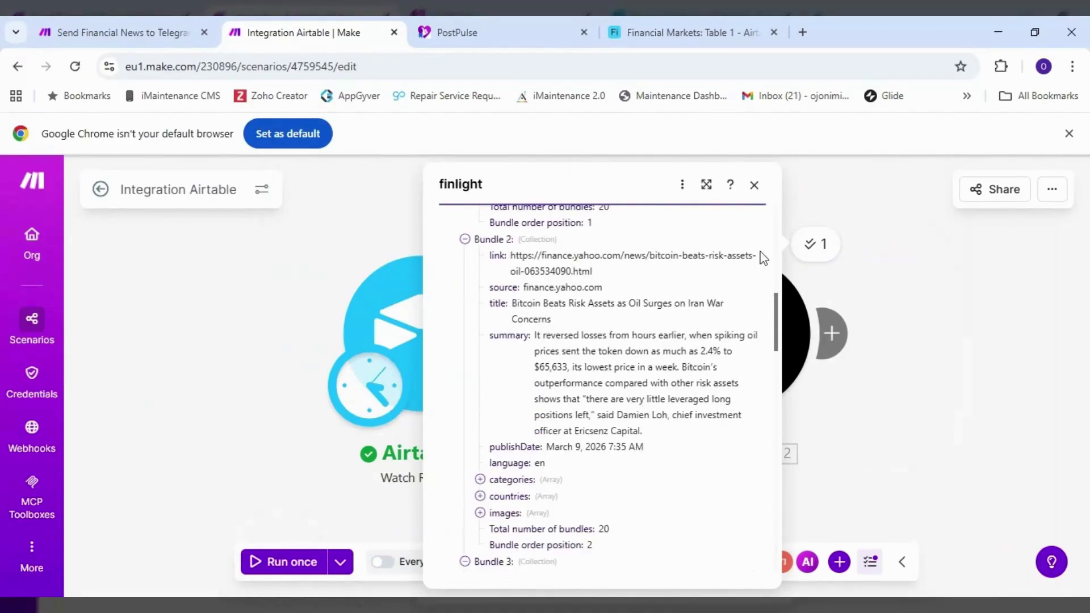
click(754, 186)
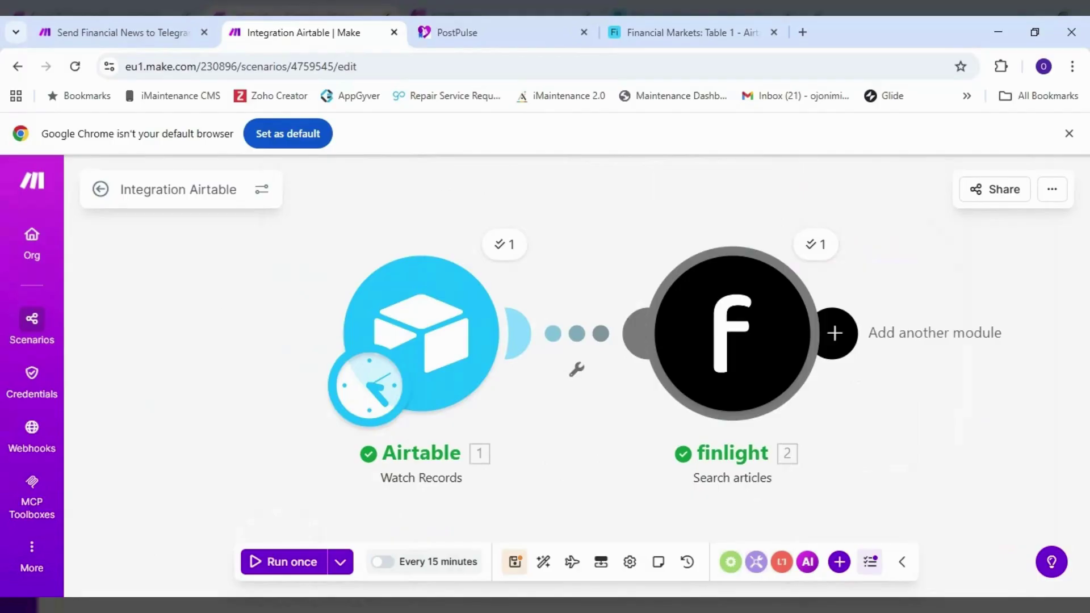
Step: Add a PostPulse Create a post module after the finlight module
click(835, 333)
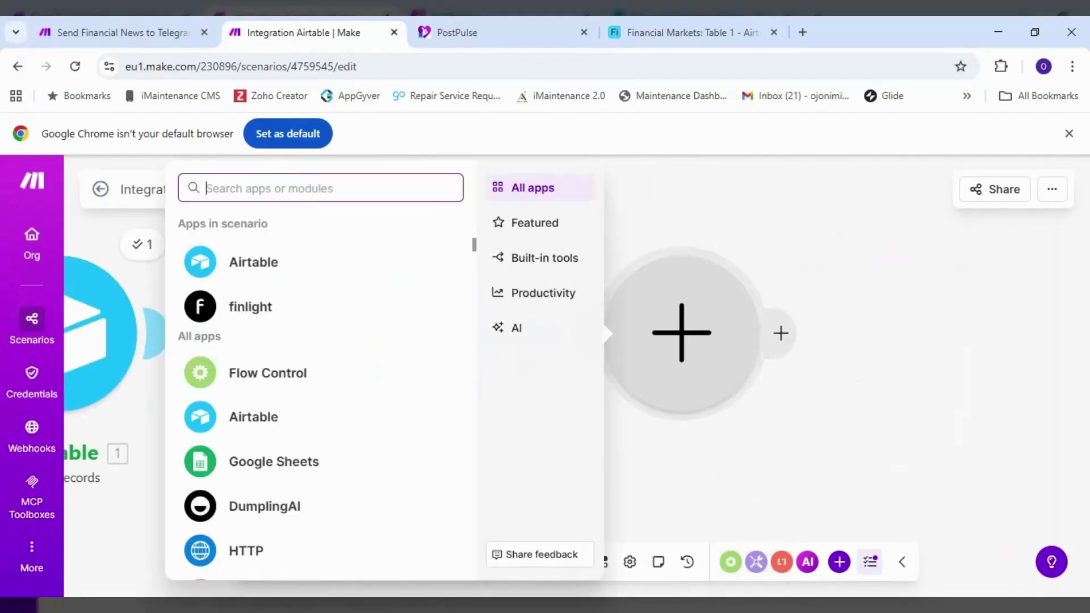
text(postpulse)
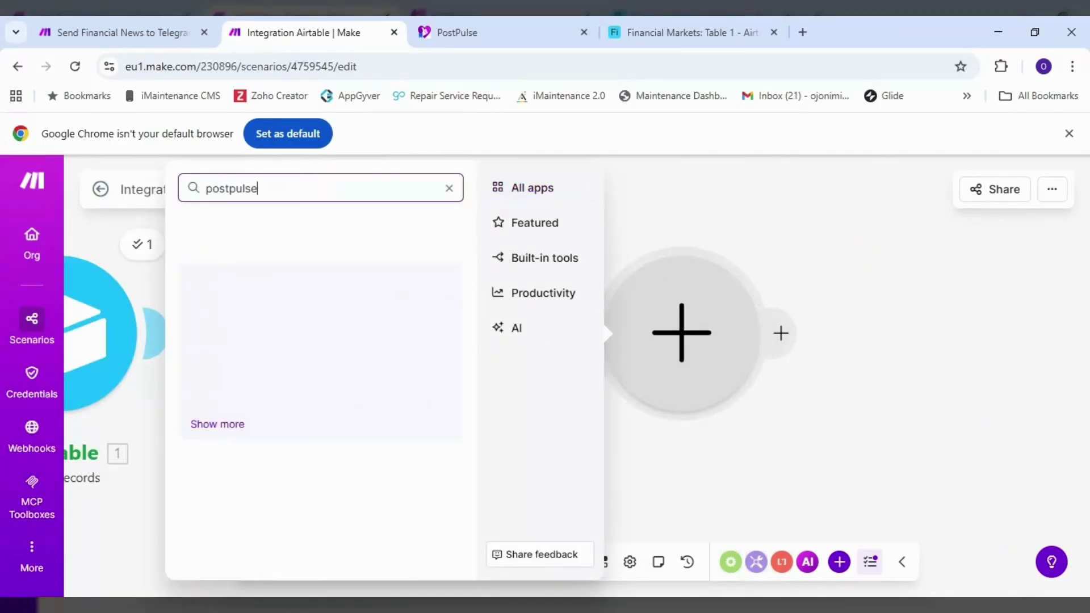
click(279, 291)
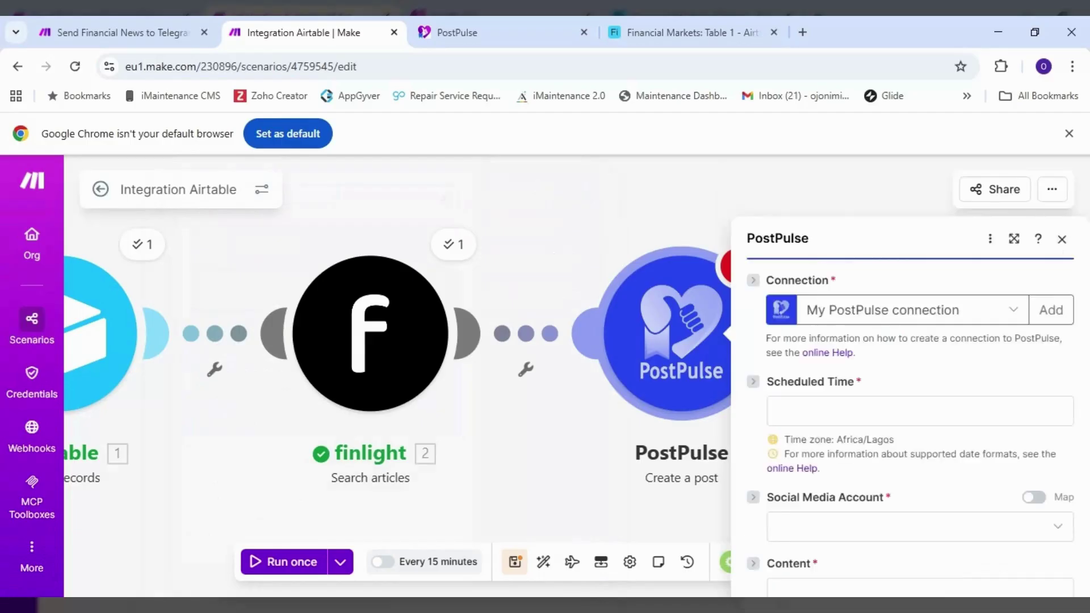
Step: Set the PostPulse Scheduled Time to the formula addDays(now; 4)
click(918, 357)
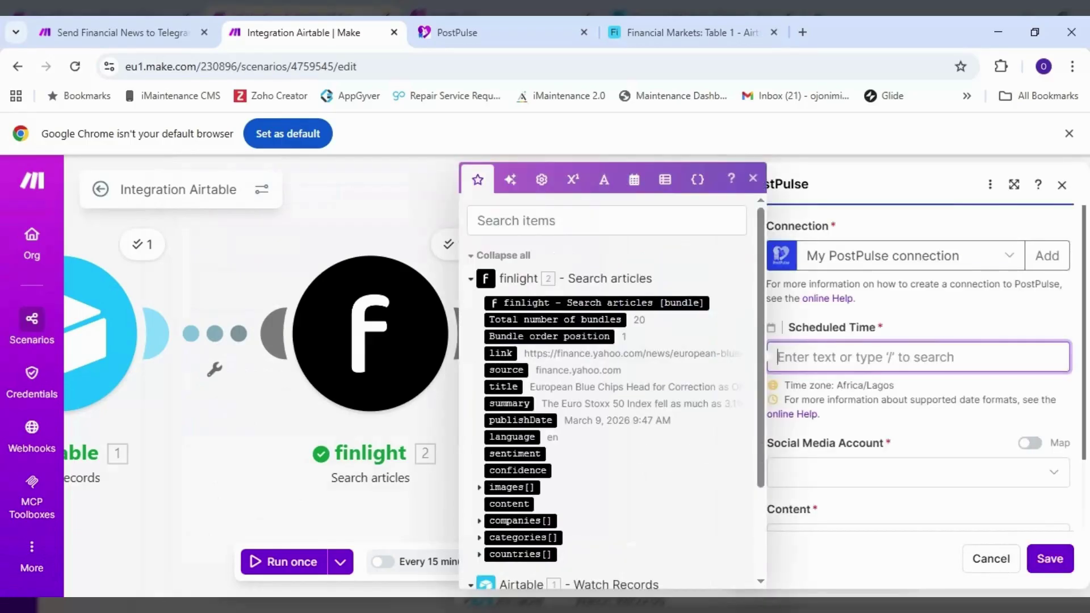
click(635, 180)
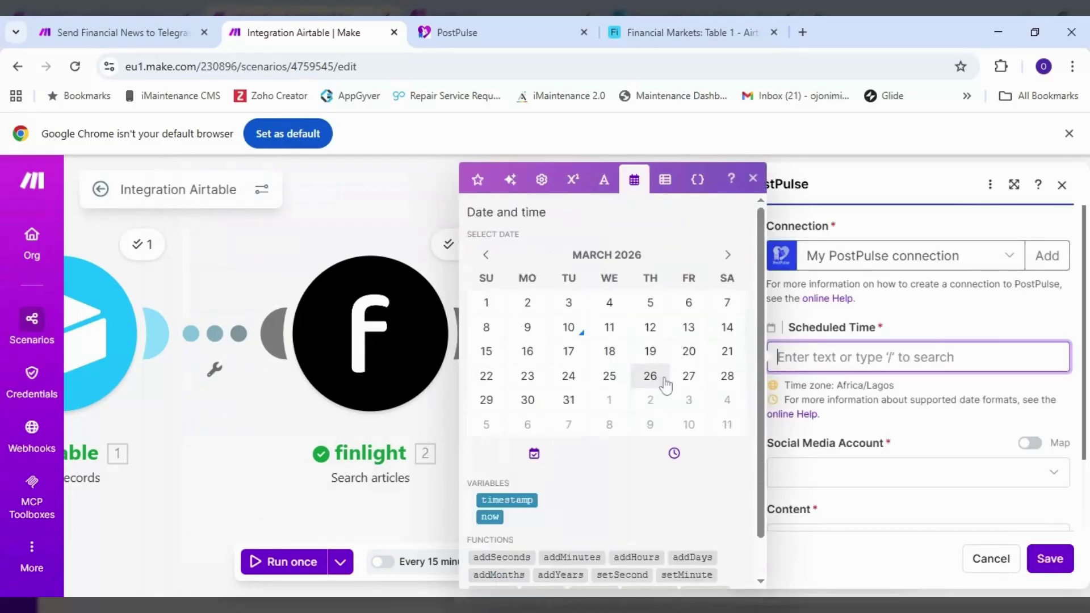
scroll(663, 384, down, 1)
click(687, 513)
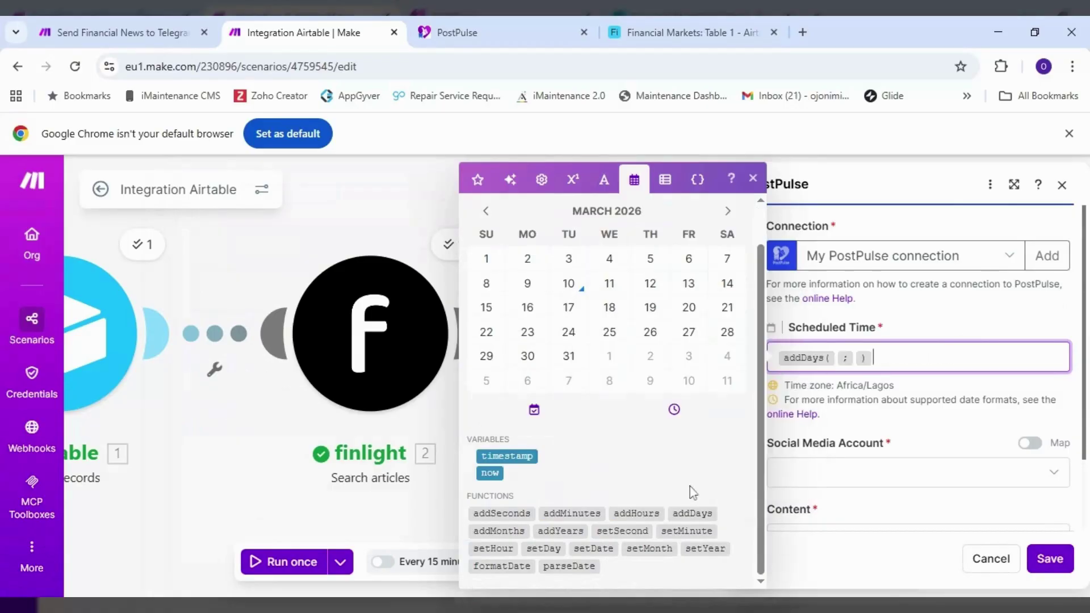
click(490, 472)
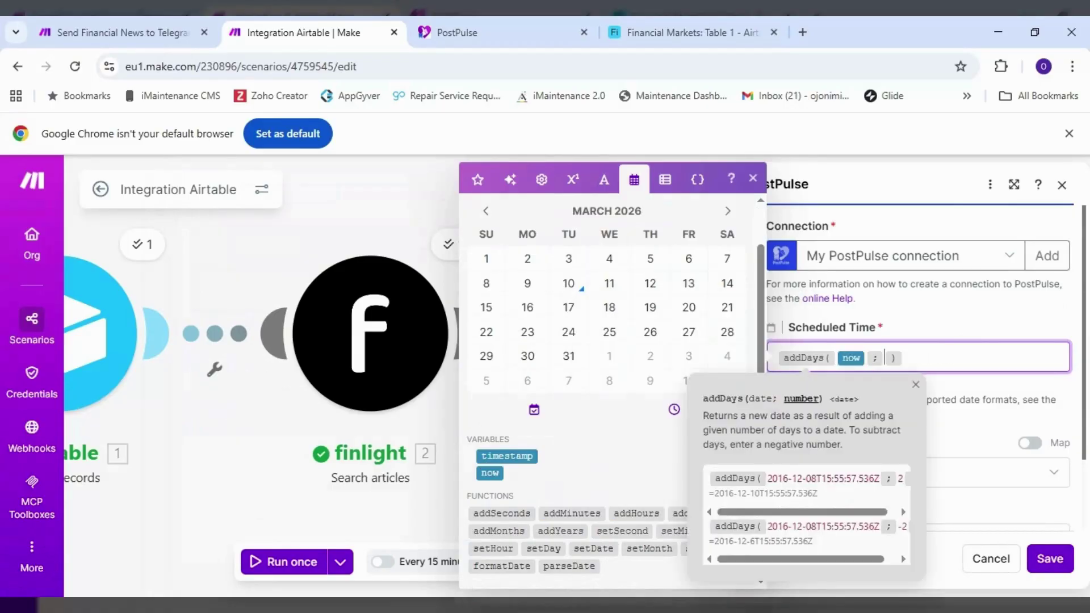
text(4)
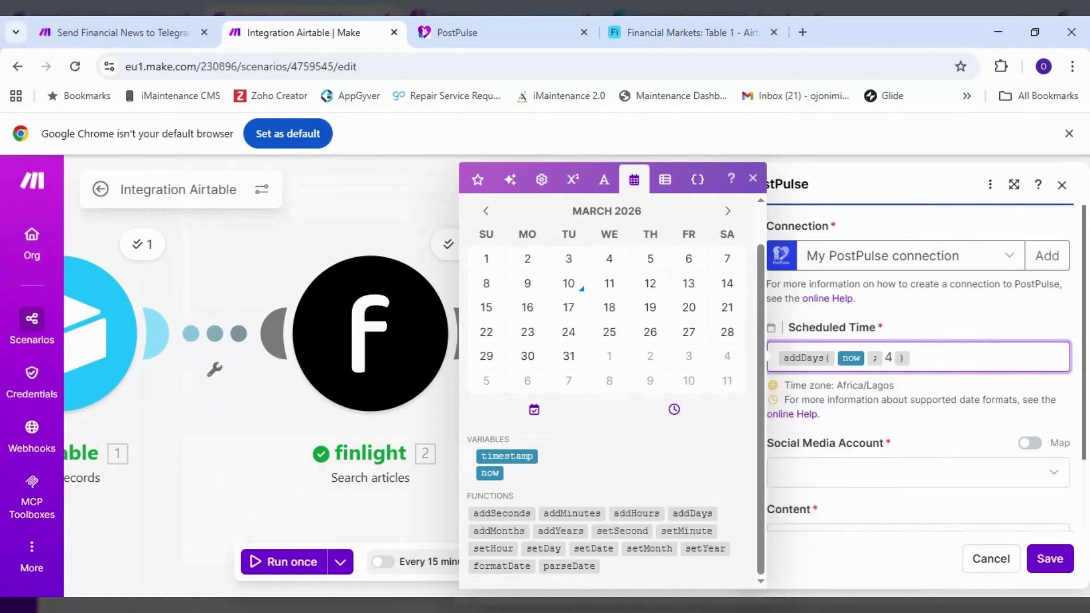
Step: Choose @ (TELEGRAM) as the social media account and Financial Signals as the channel
click(893, 476)
click(878, 498)
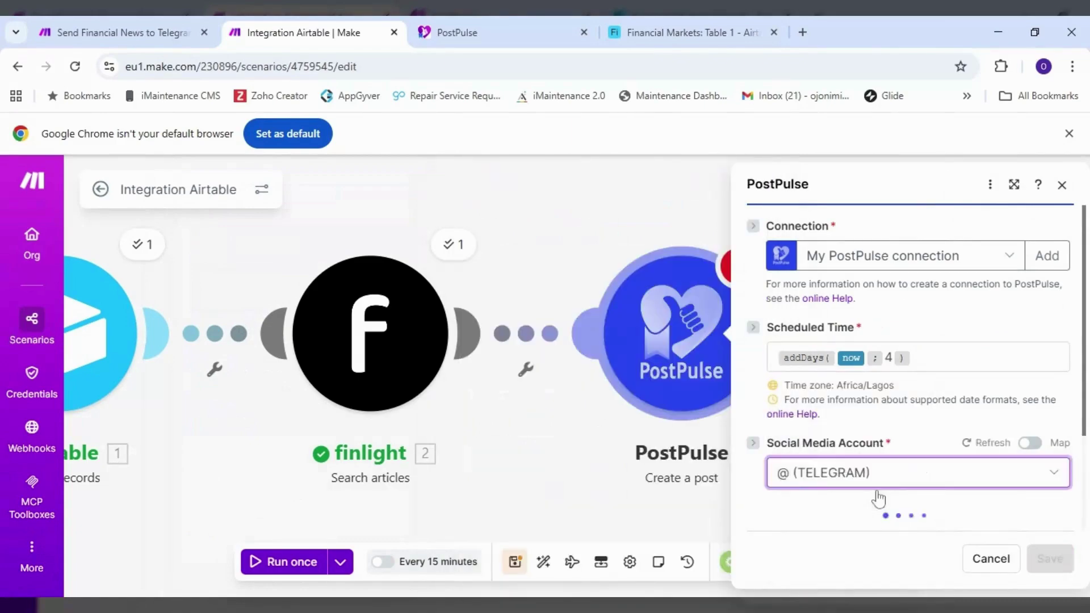
scroll(884, 489, down, 2)
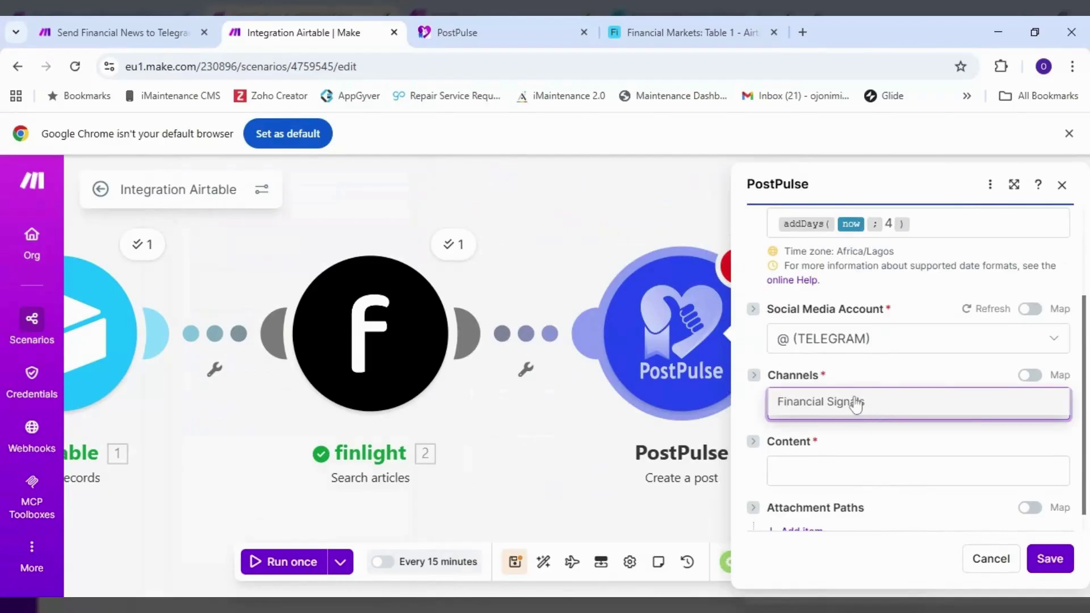
click(852, 405)
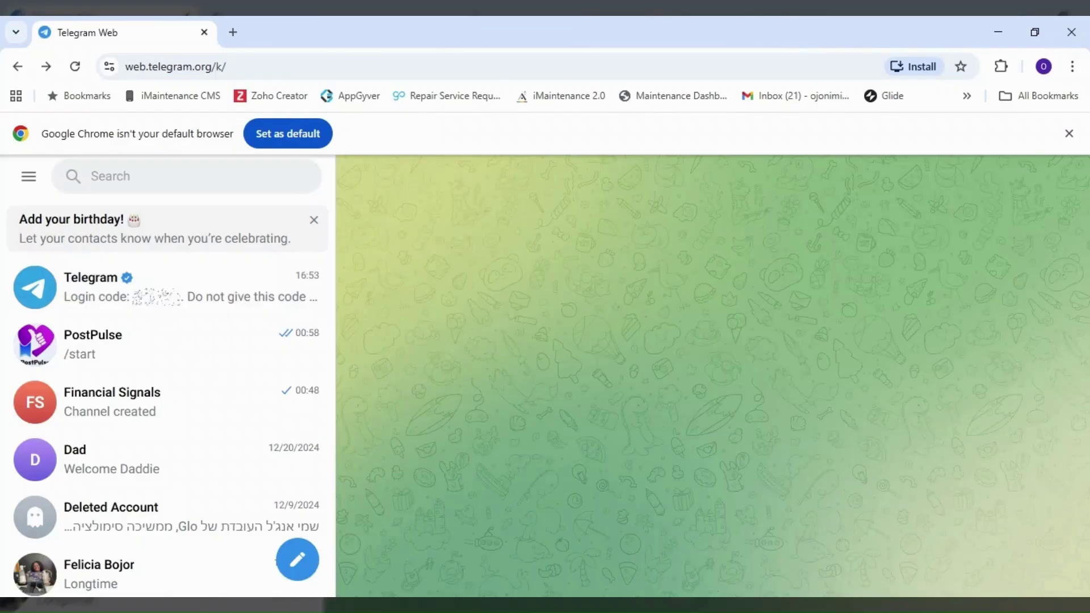
Step: Create a new channel named Test Channel in Telegram Web
click(297, 560)
click(272, 462)
text(Test ha)
key(BackSpace)
key(BackSpace)
text(Channel)
click(297, 559)
Step: Search the subscribers for postpulse, add the PostPulse bot to Test Channel and confirm
text(pos)
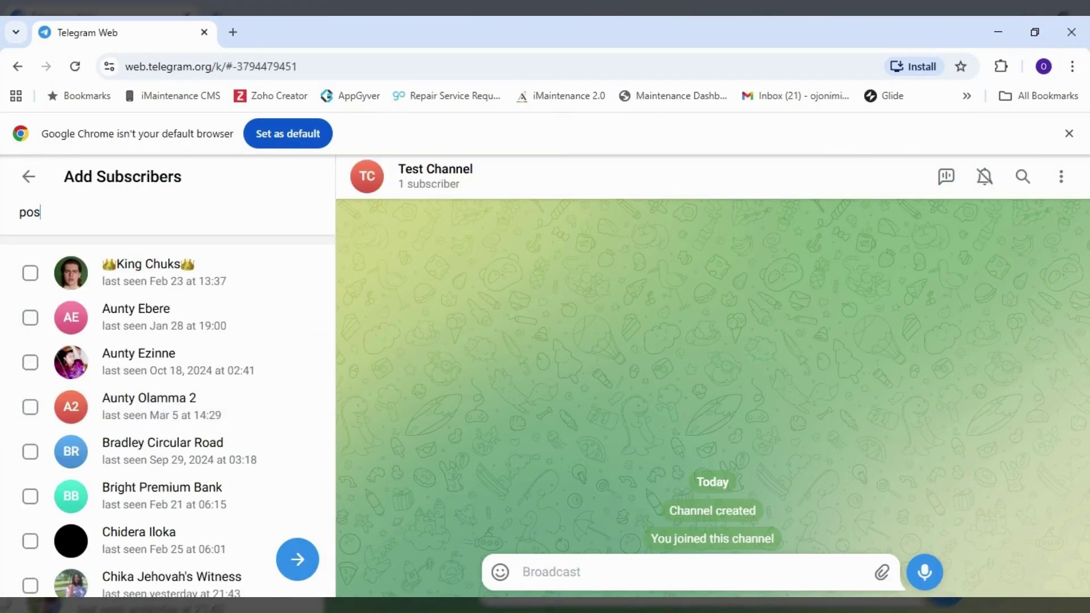
text(tpulse)
click(114, 272)
click(298, 559)
click(629, 418)
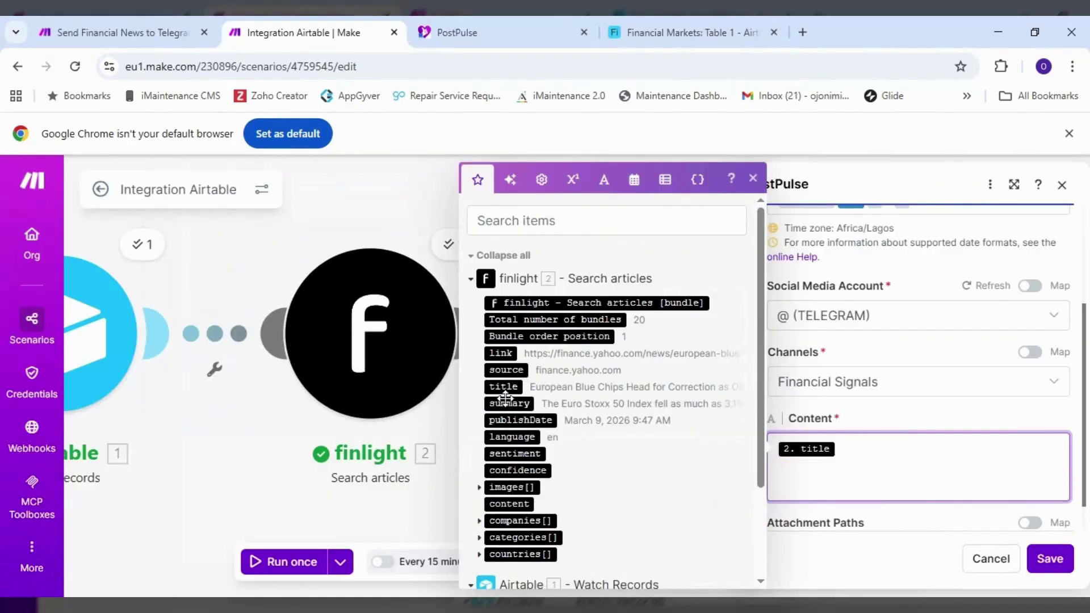
Step: Map finlight's summary, link and publishDate on separate lines below the title in the post content, and save the module
click(523, 405)
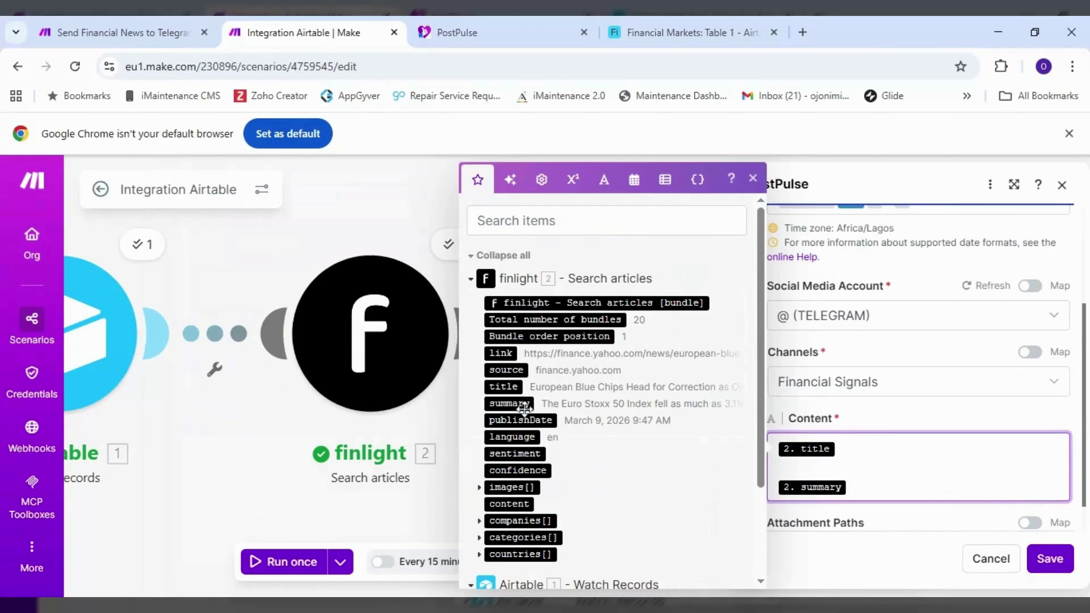
click(500, 353)
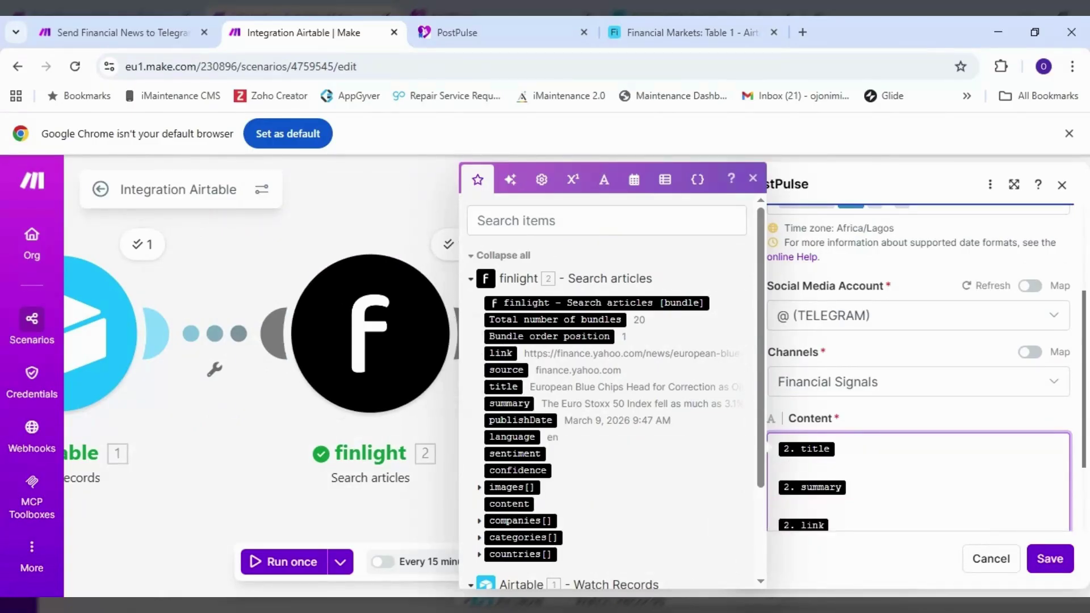
key(Return)
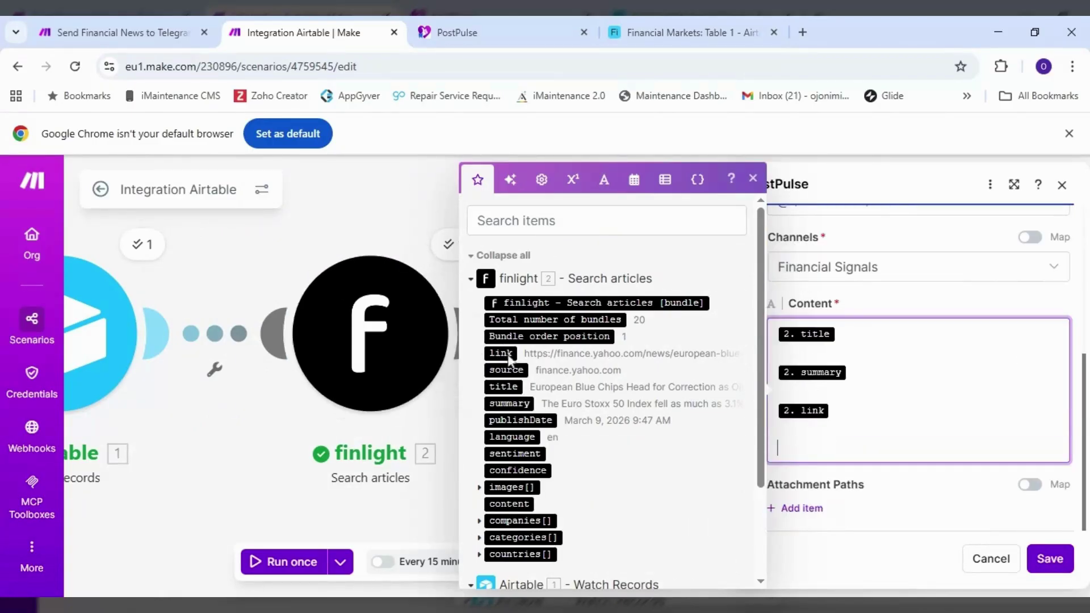
click(506, 421)
scroll(735, 465, down, 2)
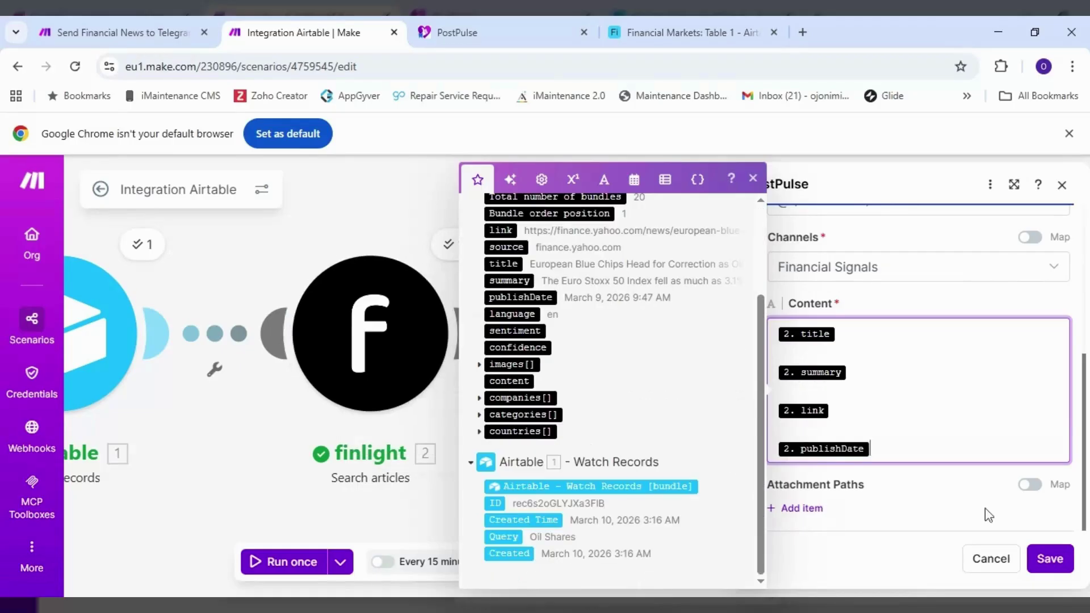
click(1050, 561)
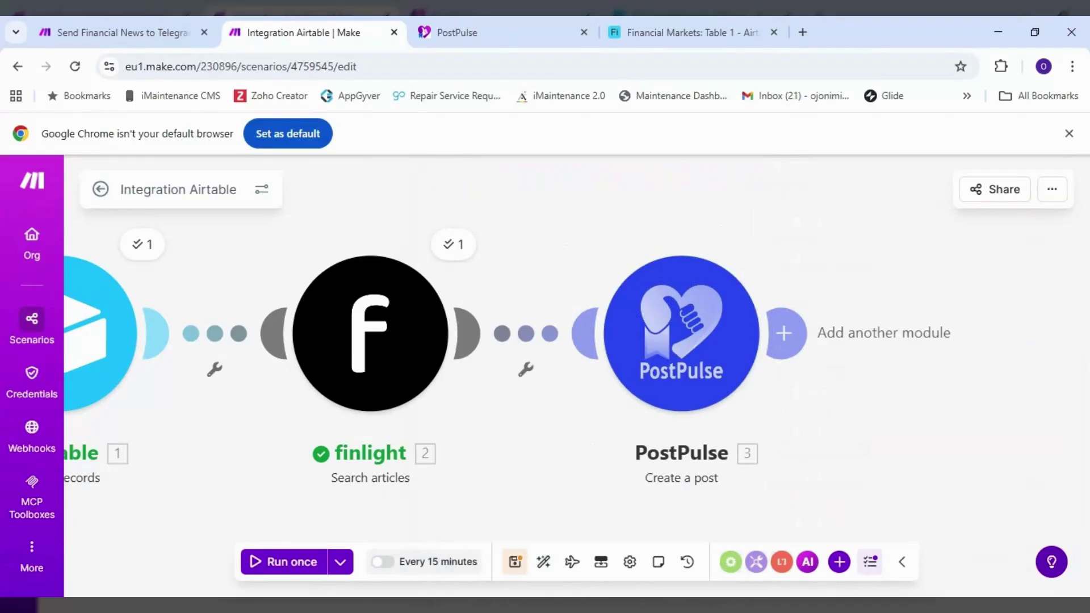
Step: Run the full scenario with existing data from the 3/10/2026 3:22:35 AM run
click(340, 561)
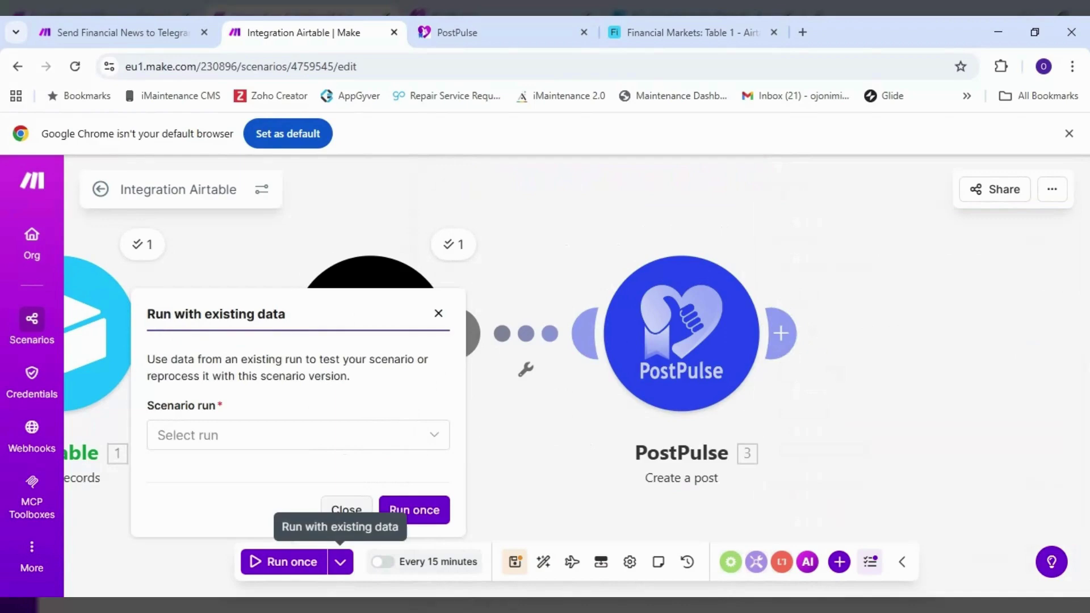
click(341, 436)
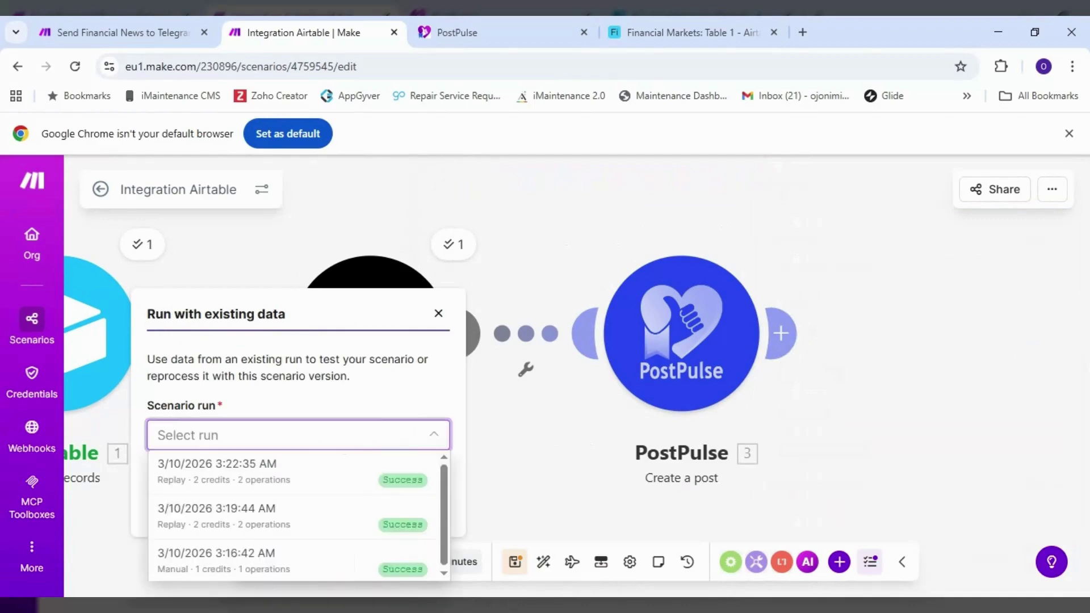
click(339, 477)
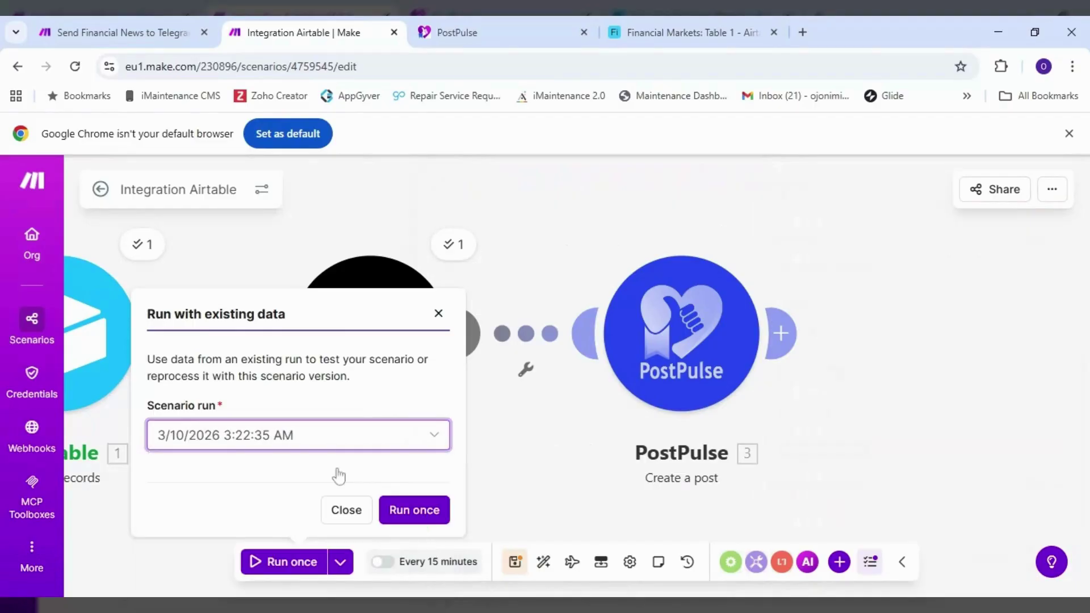
click(427, 516)
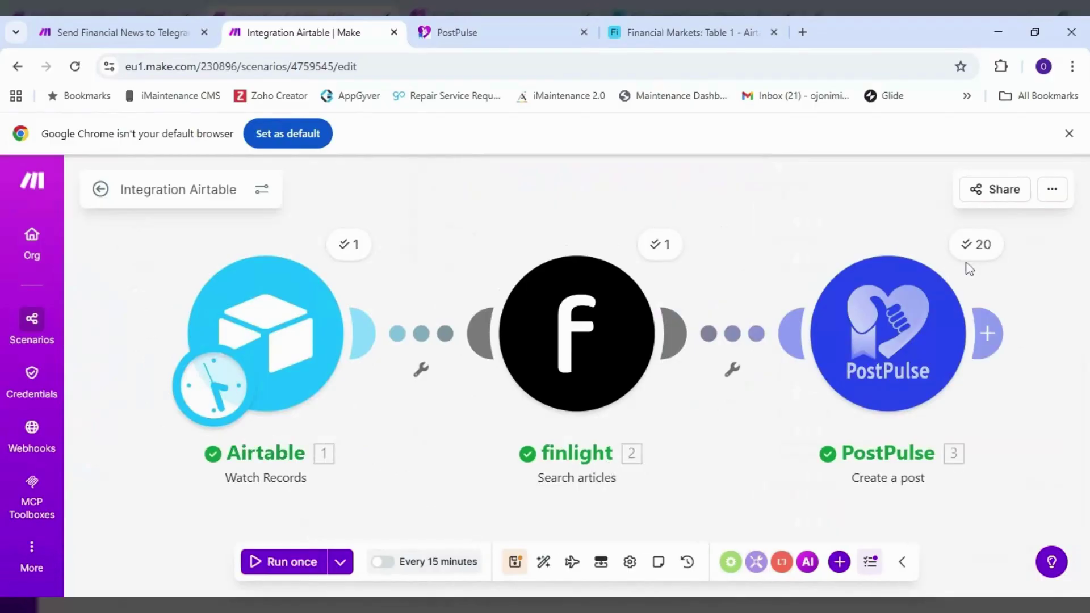
Step: Switch to the PostPulse dashboard and examine the preview, planned time, text and channel of the first post scheduled for March 14
click(482, 39)
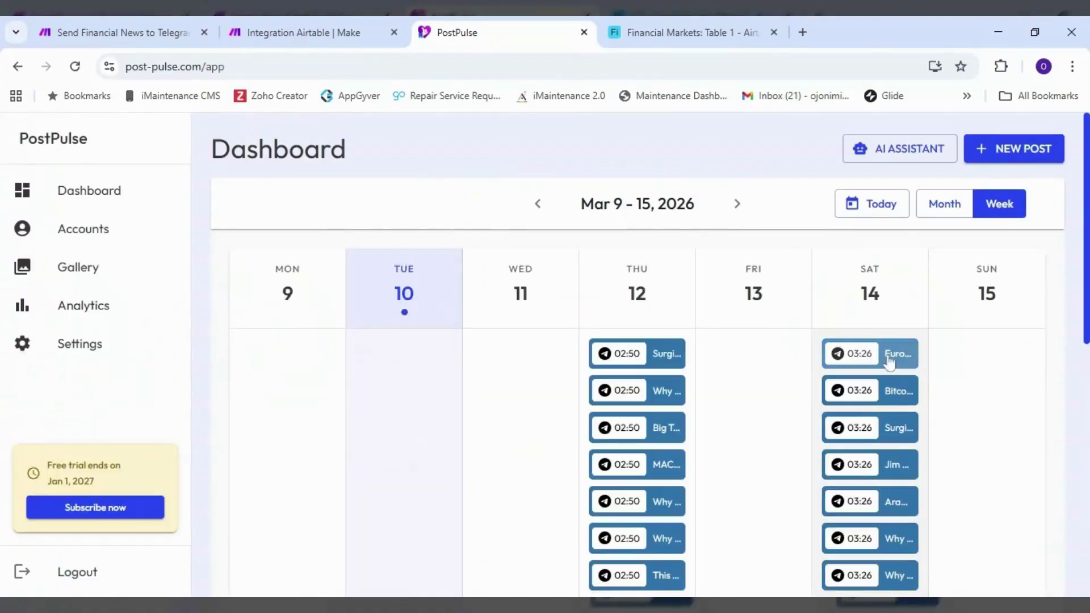
click(889, 361)
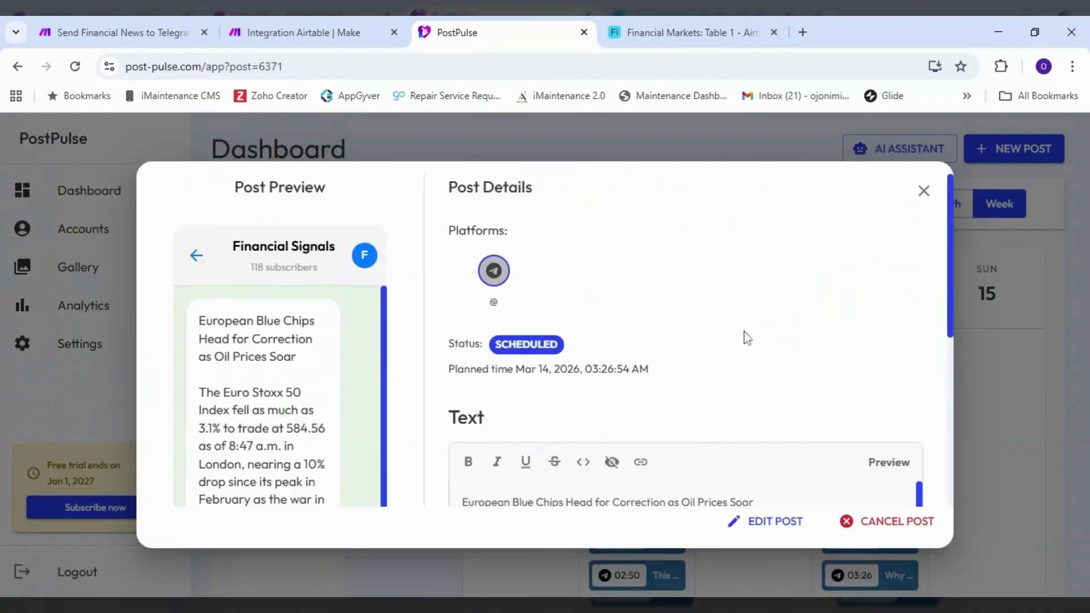
scroll(591, 318, down, 5)
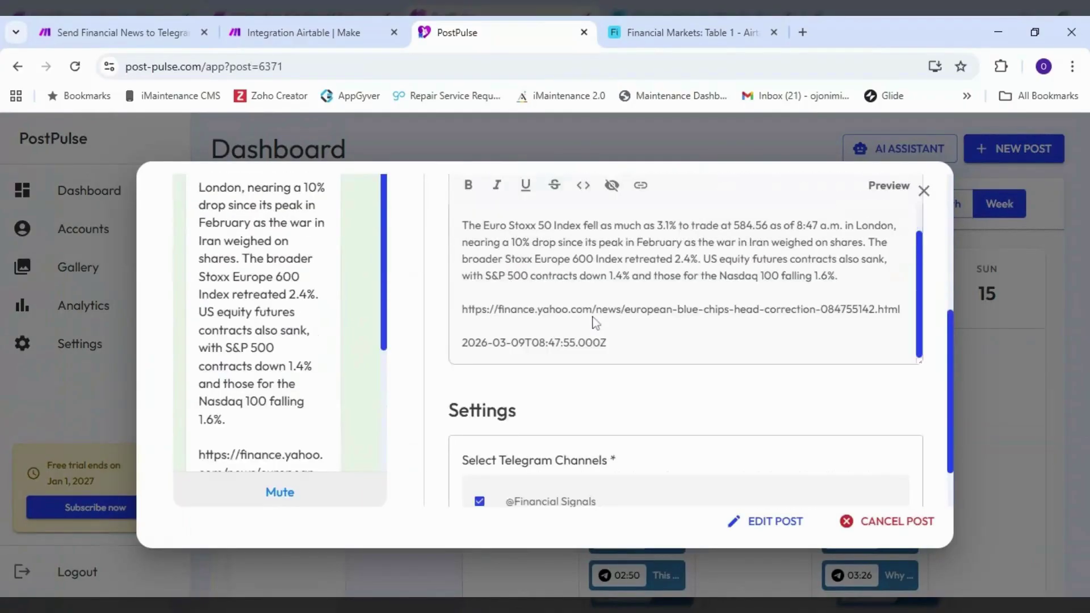
scroll(594, 321, up, 5)
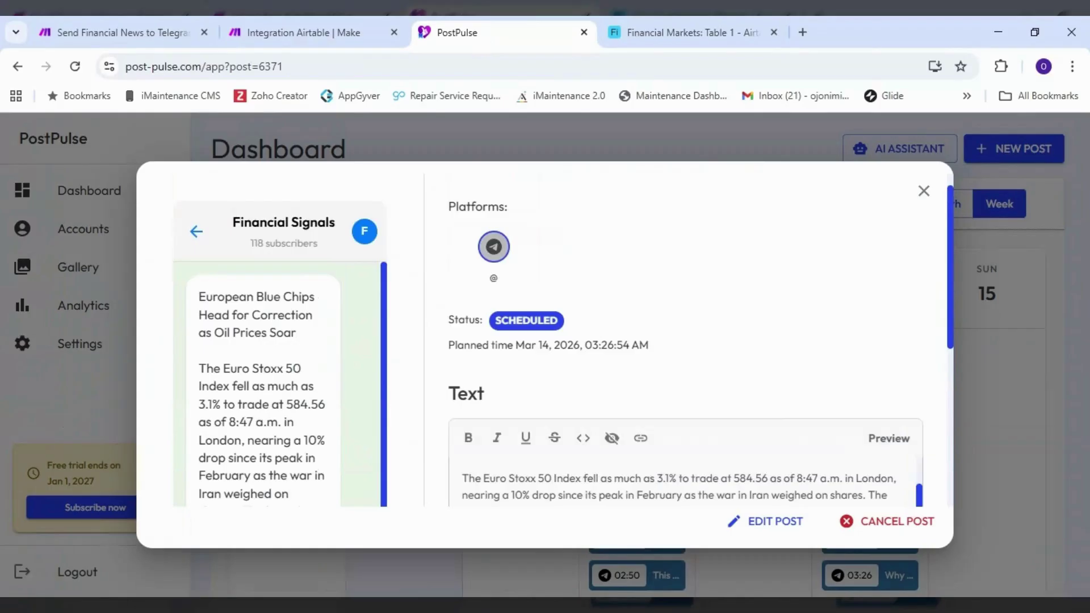
scroll(287, 384, down, 3)
scroll(287, 384, up, 3)
scroll(287, 384, down, 3)
scroll(278, 384, up, 3)
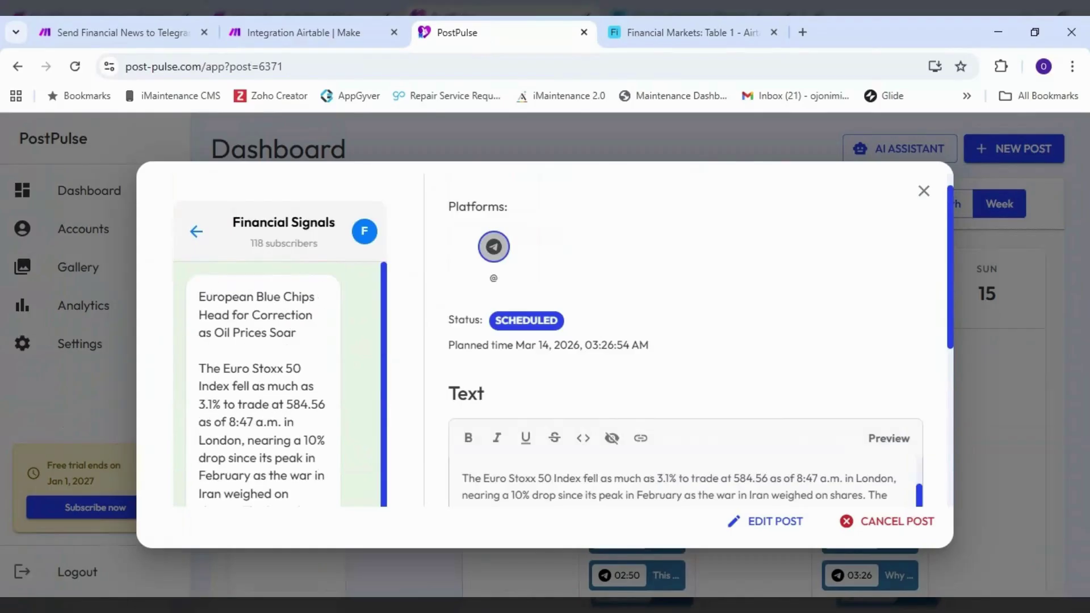